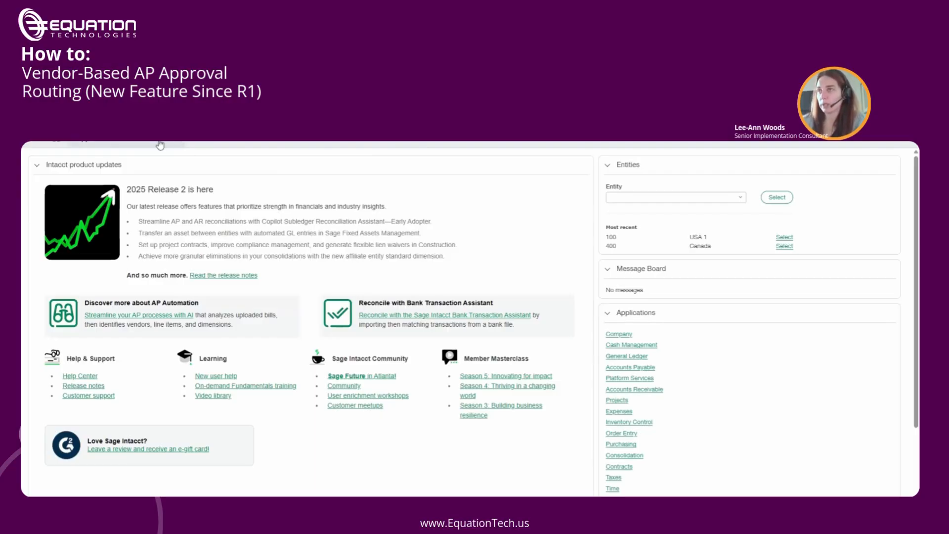
Open the Accounts Payable configuration and enable bill approval in the bill approval settings
left_click(109, 144)
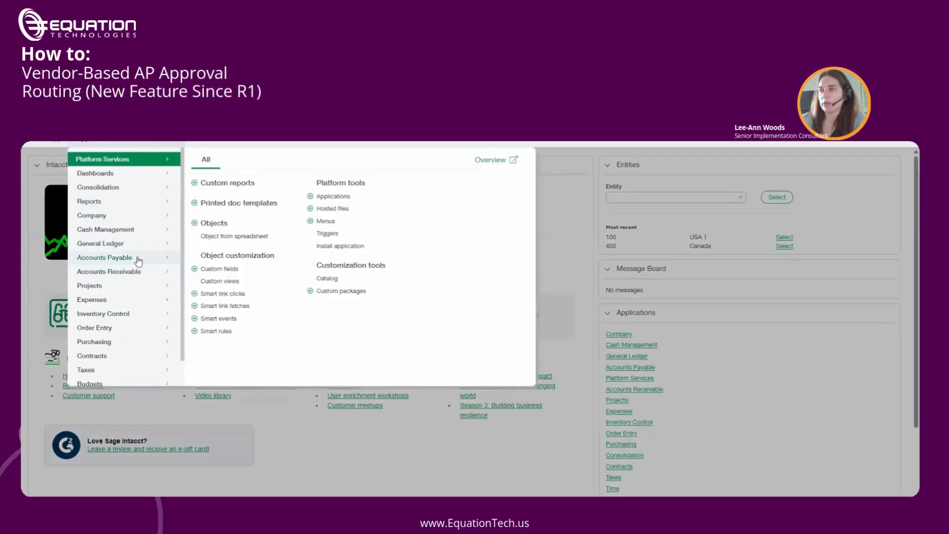
mouse_move(138, 261)
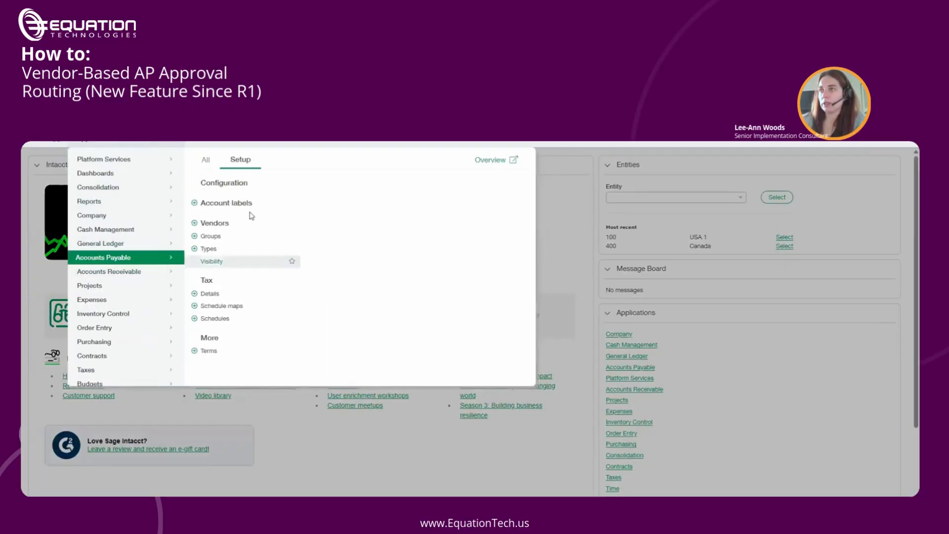
left_click(224, 182)
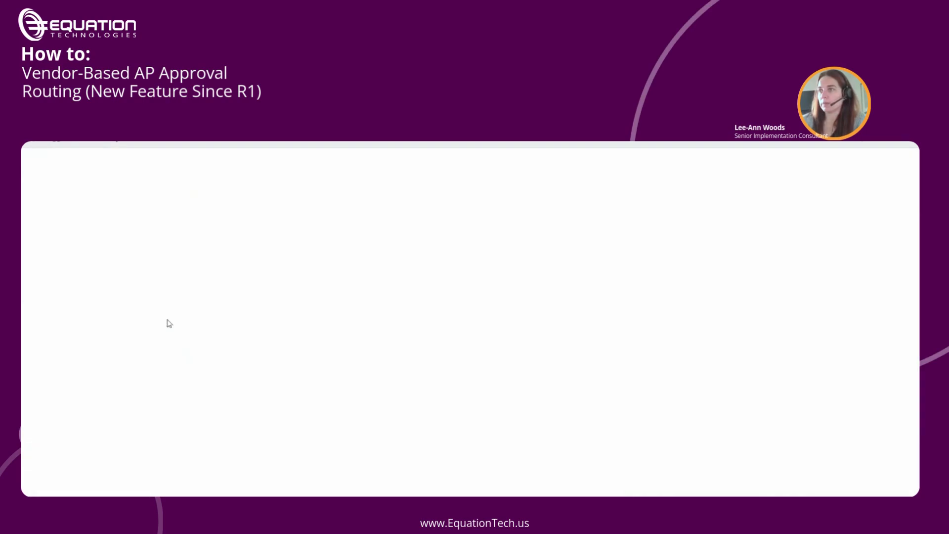
scroll(169, 325, "down", 20)
scroll(169, 329, "down", 15)
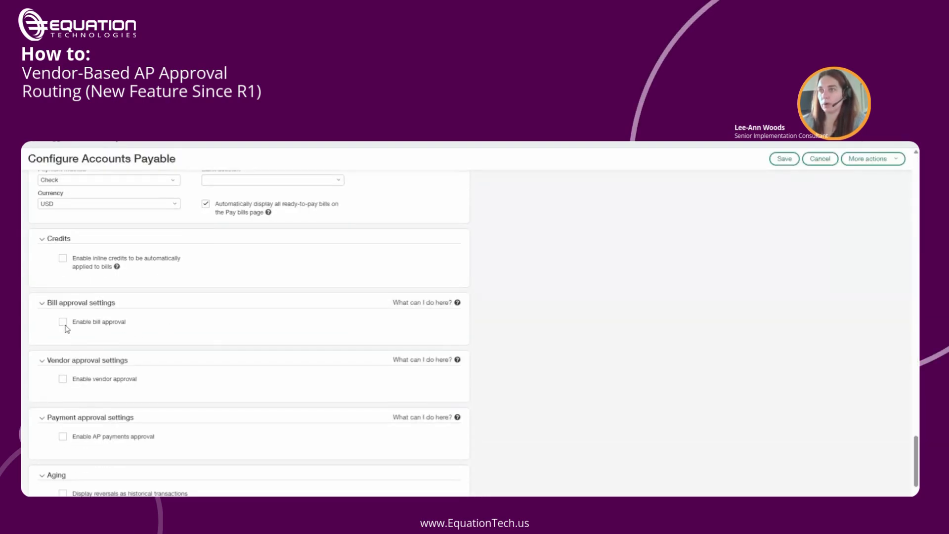
left_click(62, 322)
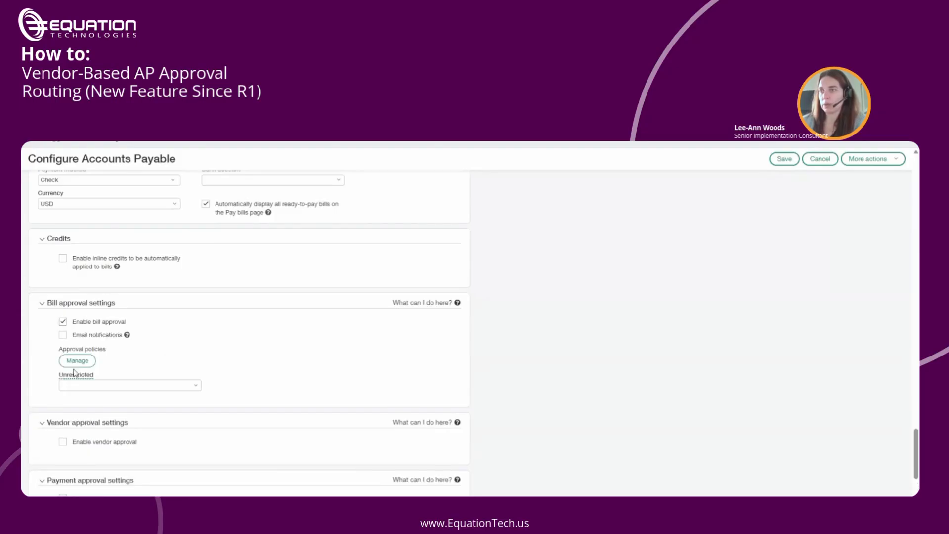
Set the first rule of the bill approval policy to Vendor-based approval, and save the policy and the Accounts Payable configuration
left_click(77, 360)
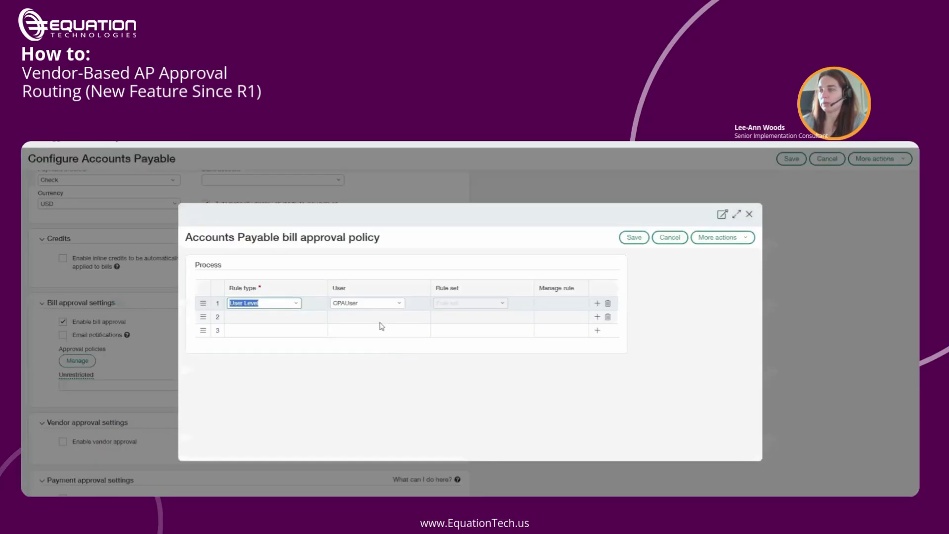
left_click(295, 305)
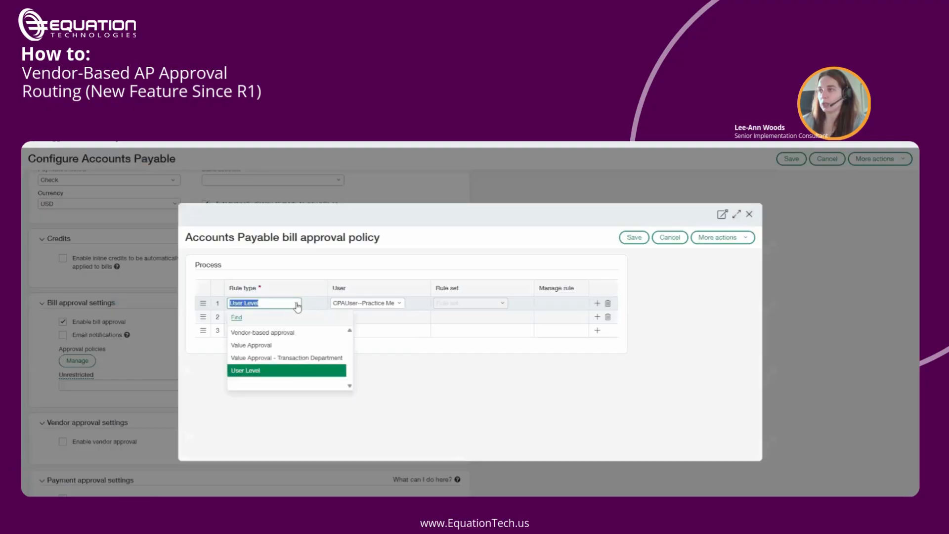
left_click(289, 332)
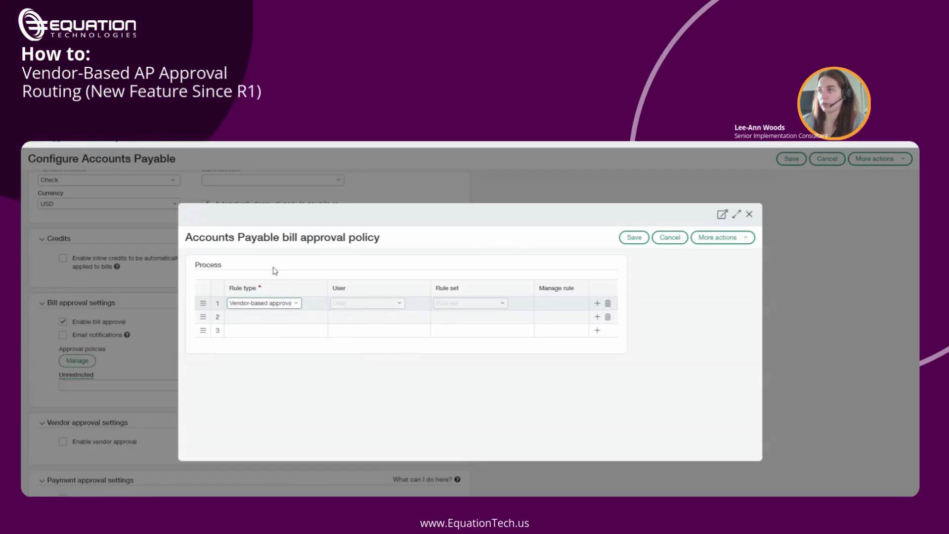
left_click(634, 237)
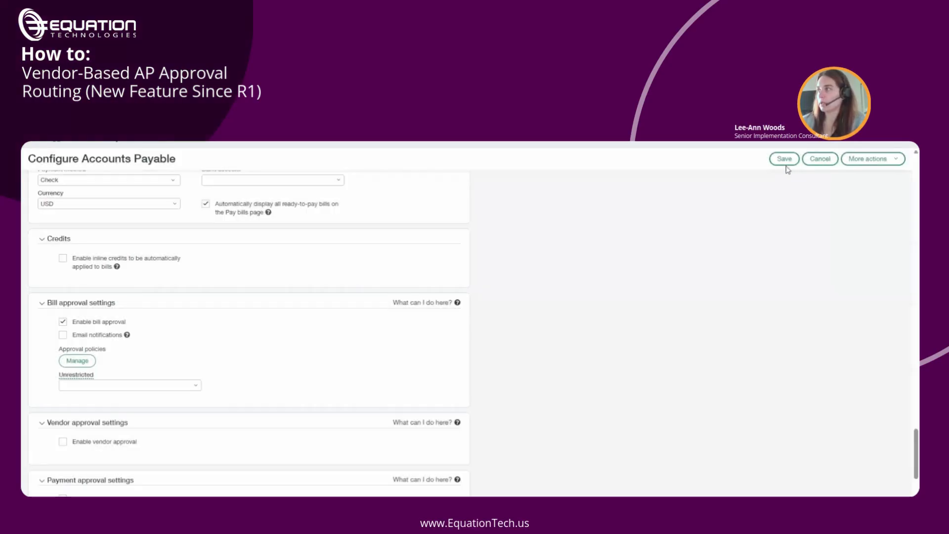
left_click(785, 159)
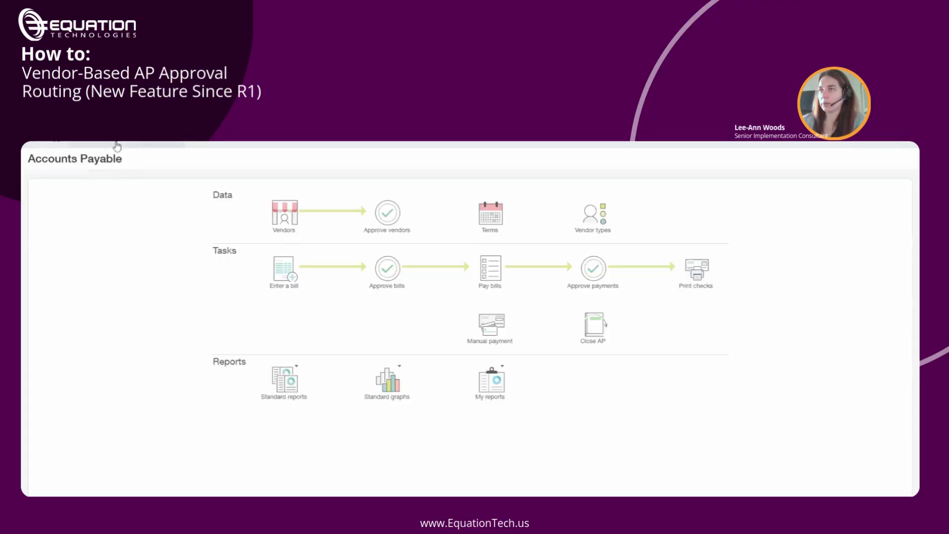
Open vendor 20003 ADP for editing and set its bill approver to the Utility Approvers group in the additional information
left_click(115, 142)
left_click(206, 164)
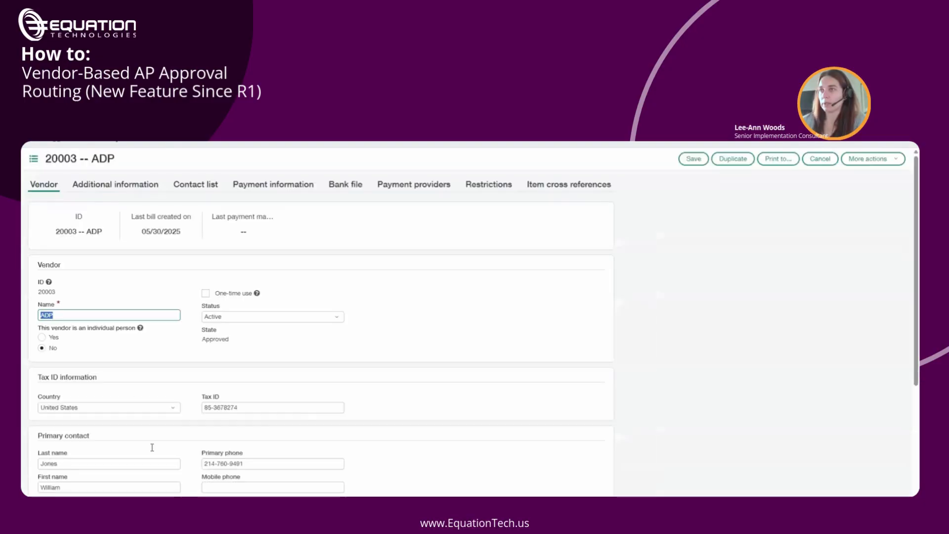
left_click(91, 193)
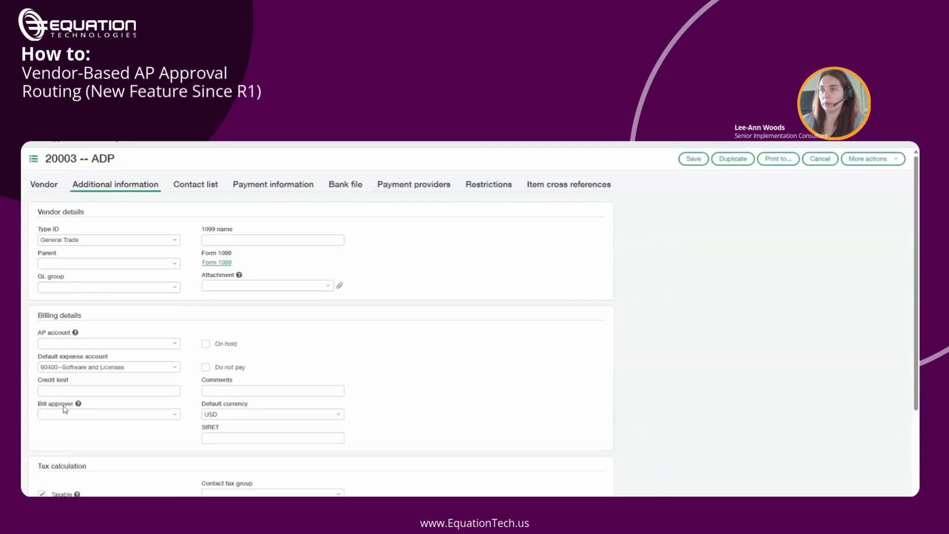
left_click(174, 415)
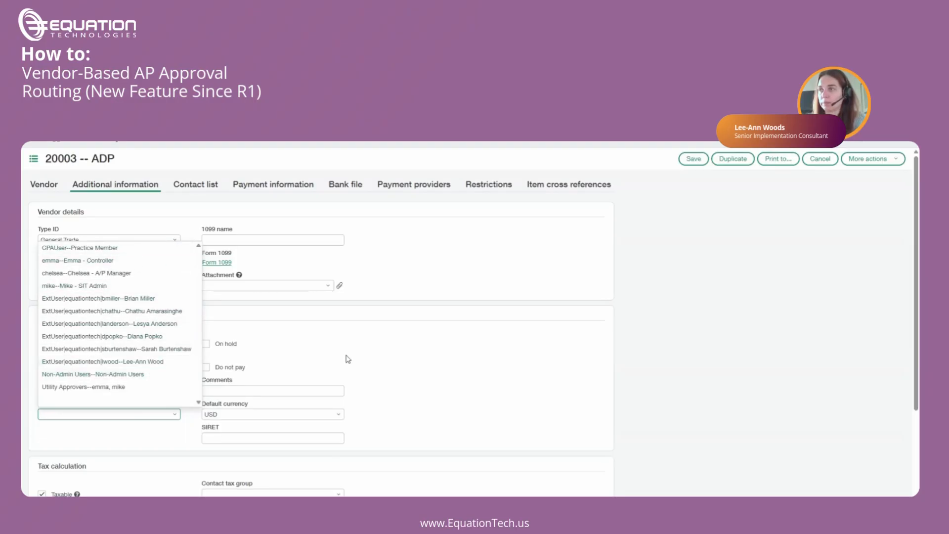
left_click(104, 388)
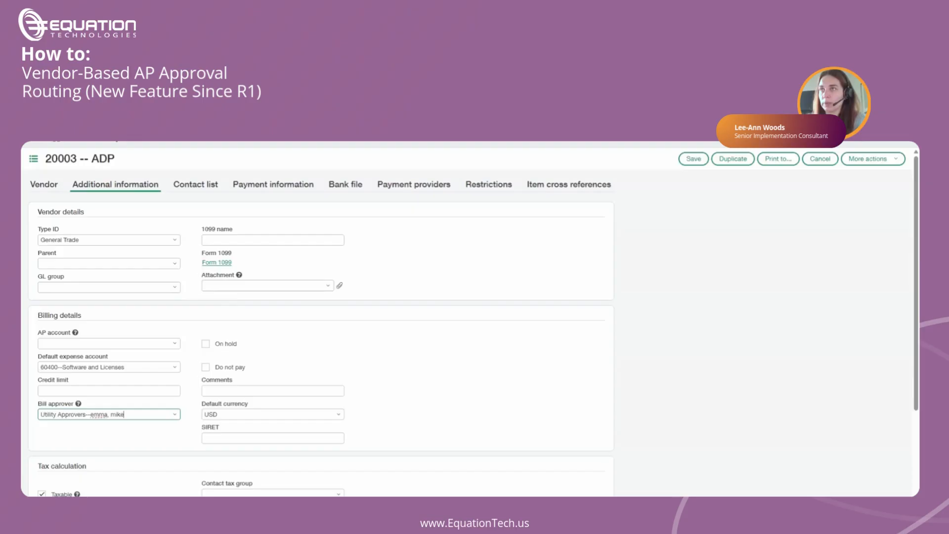
Duplicate the browser tab and open the company's user groups list in it
right_click(97, 74)
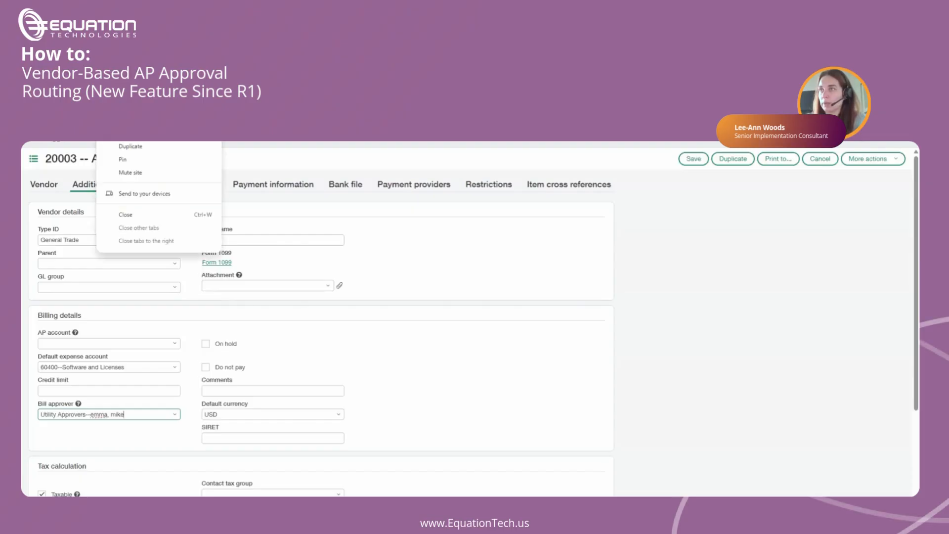
left_click(135, 143)
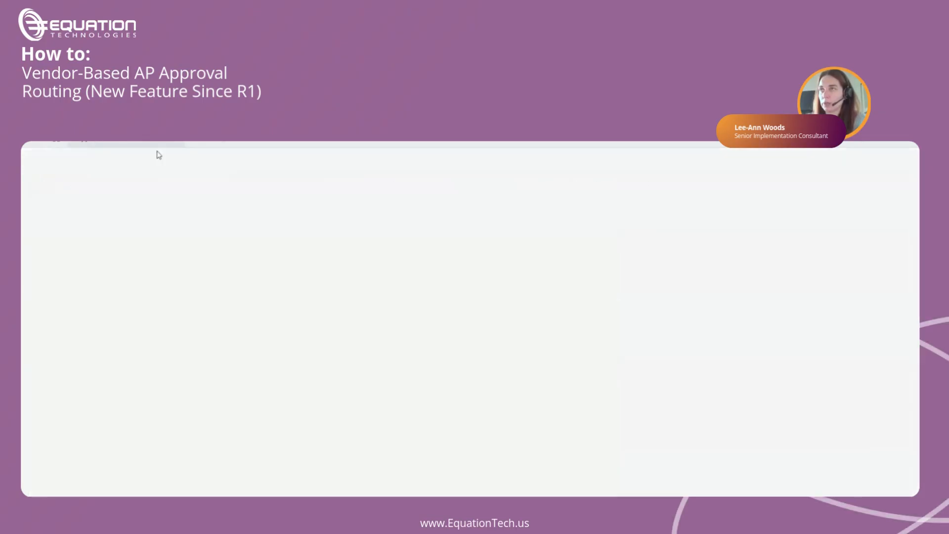
left_click(110, 144)
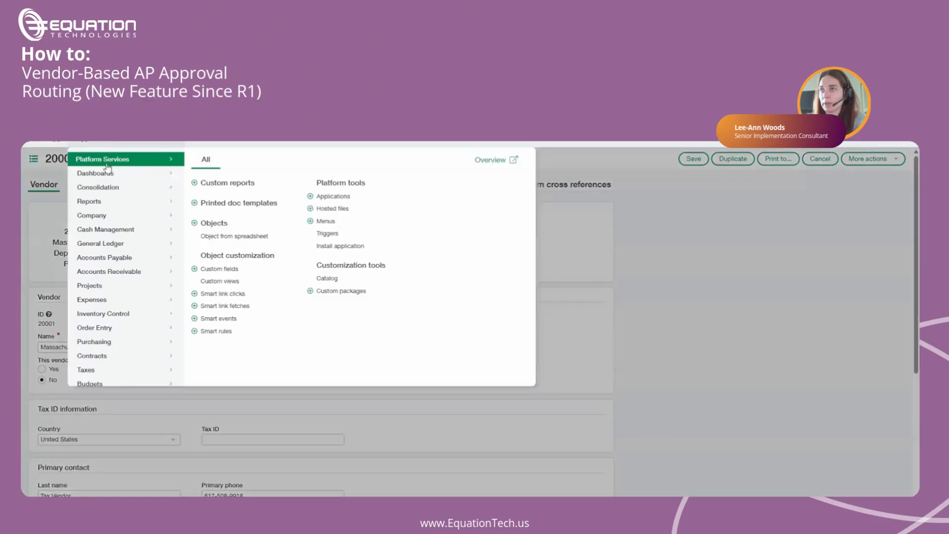
left_click(99, 215)
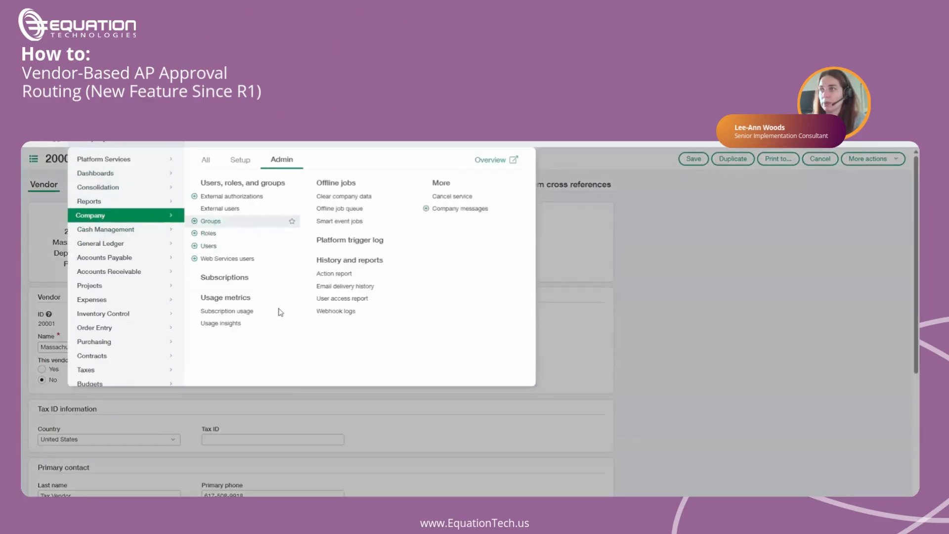
left_click(211, 221)
left_click(512, 143)
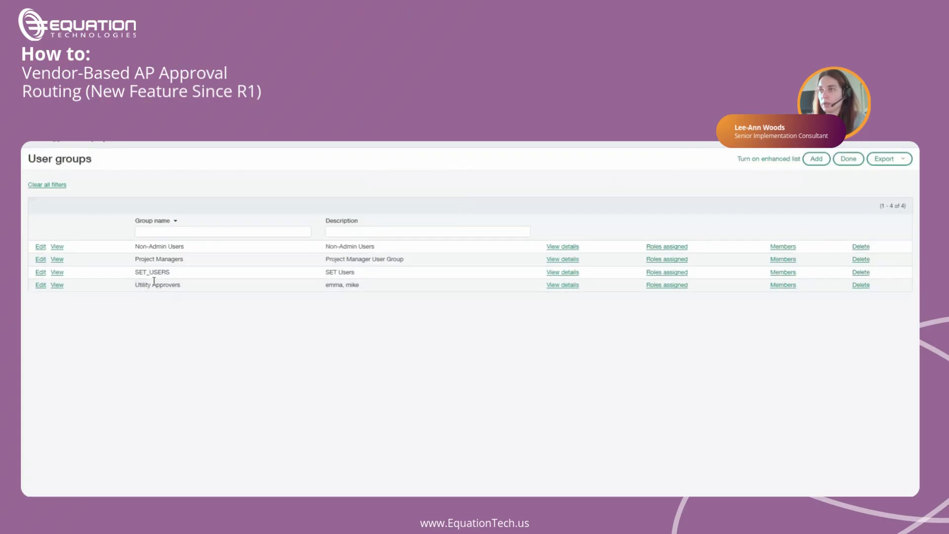
View the members of the Utility Approvers user group and return to the user groups list
triple_click(176, 288)
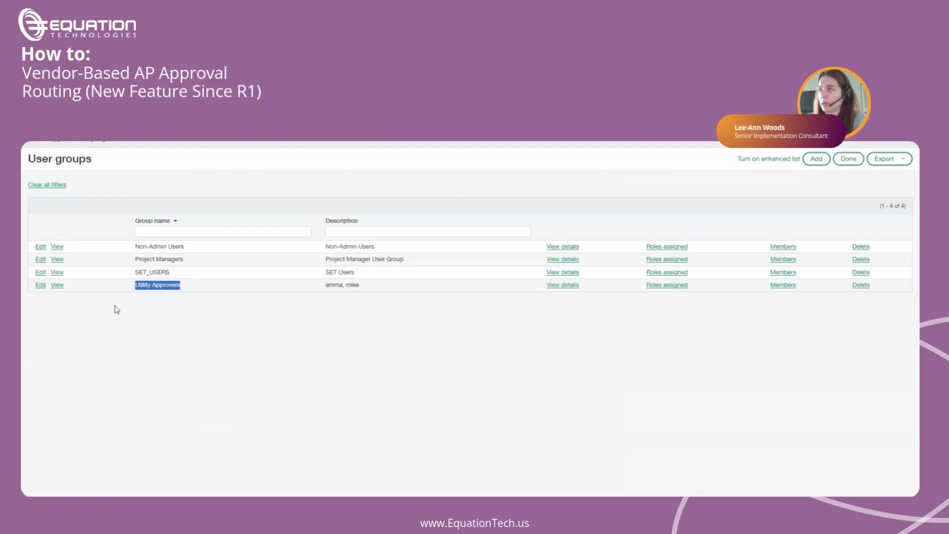
left_click(781, 285)
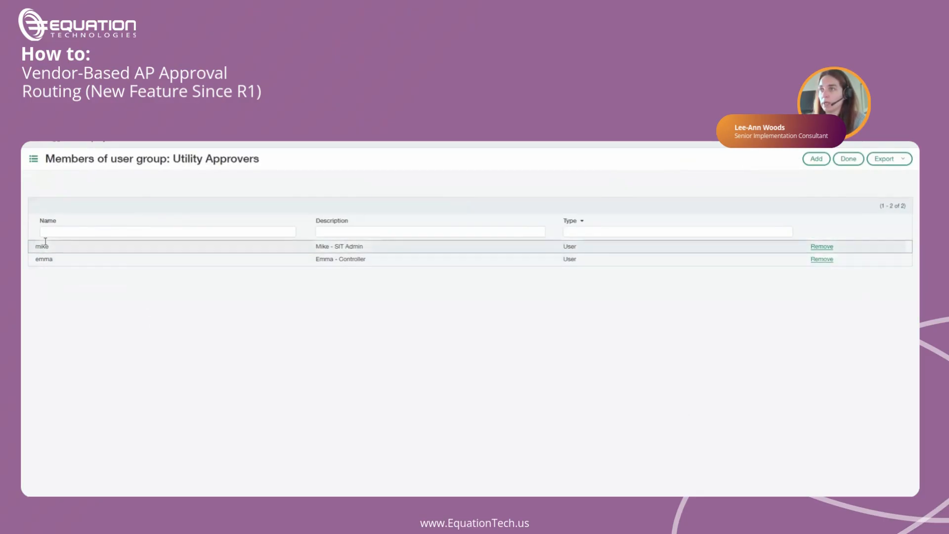
left_click(848, 158)
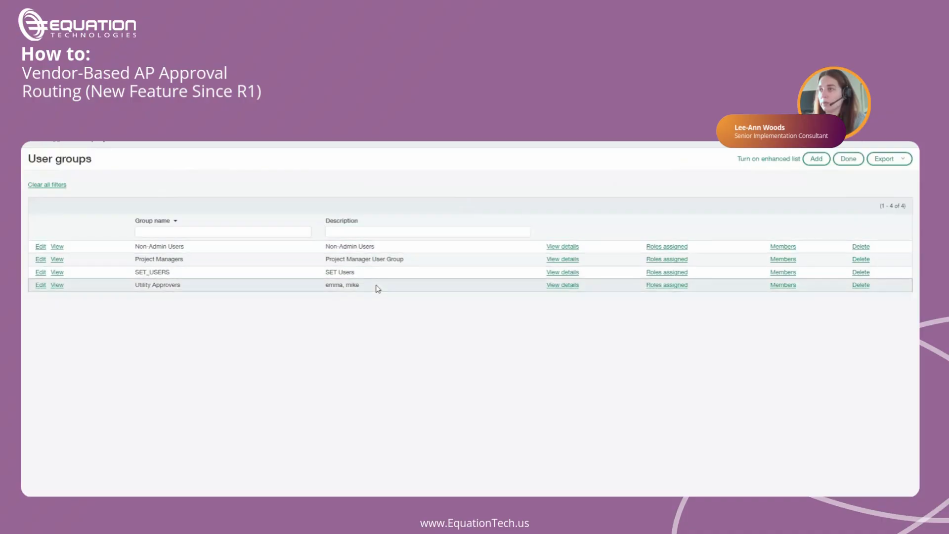
Check the description of the Utility Approvers group in its edit form, and leave without saving
left_click_drag(346, 290, 320, 292)
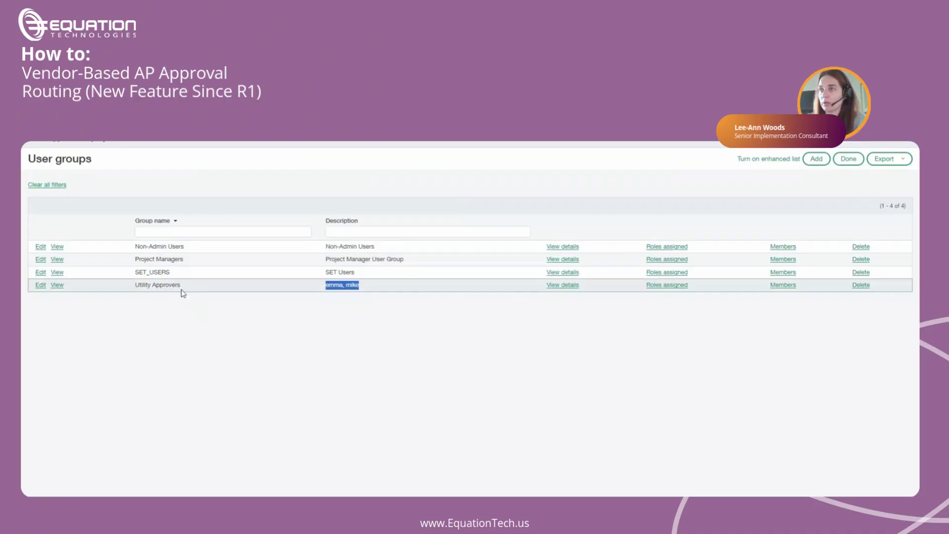
left_click(40, 288)
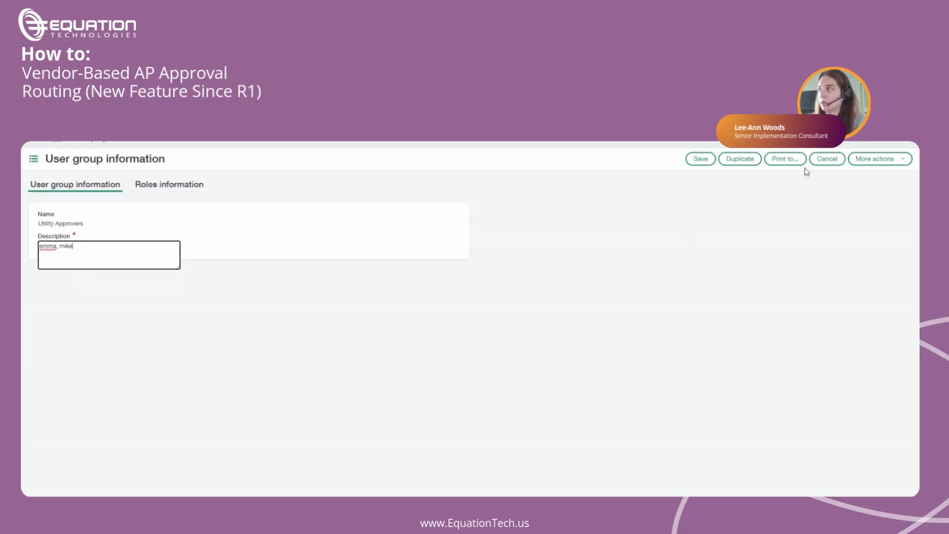
left_click(826, 159)
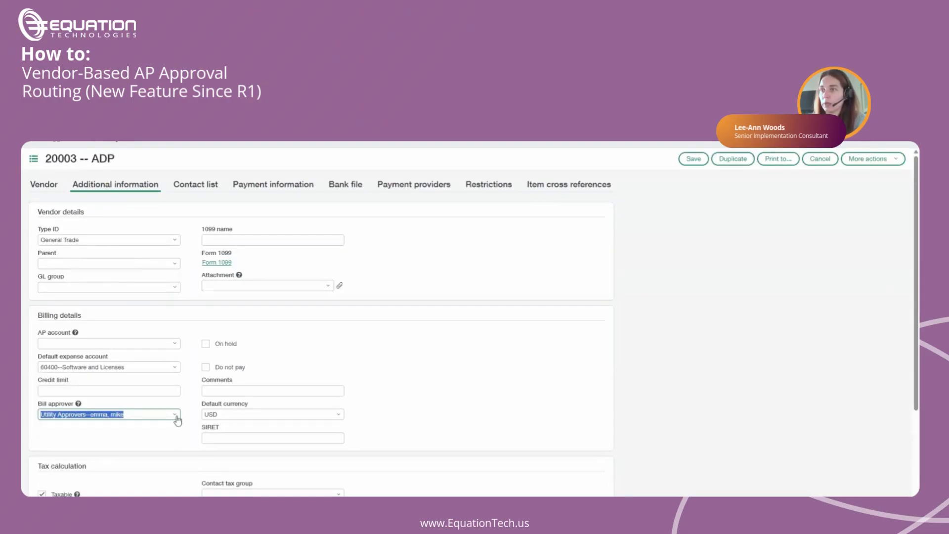
Review the bill approver and default expense account choices for ADP, keep the current selections, and save the vendor
left_click(177, 417)
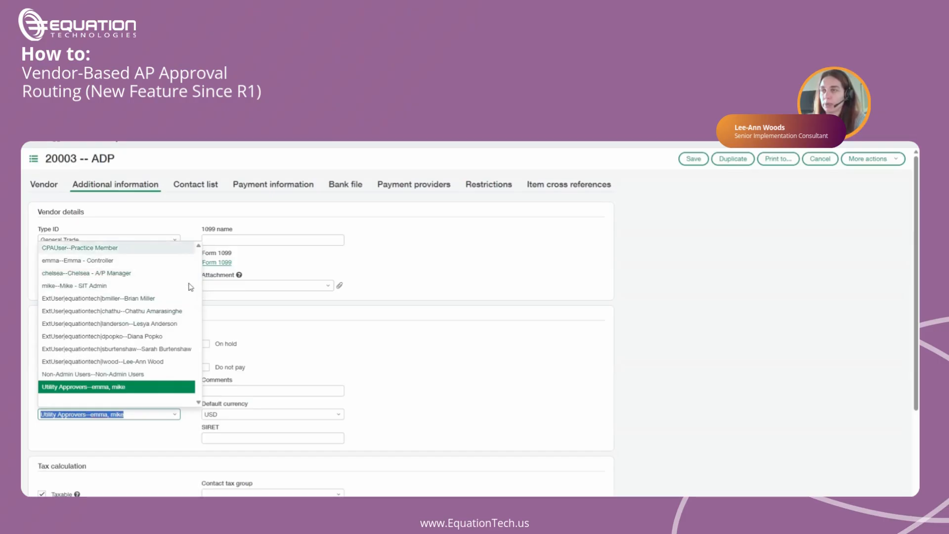
left_click(365, 268)
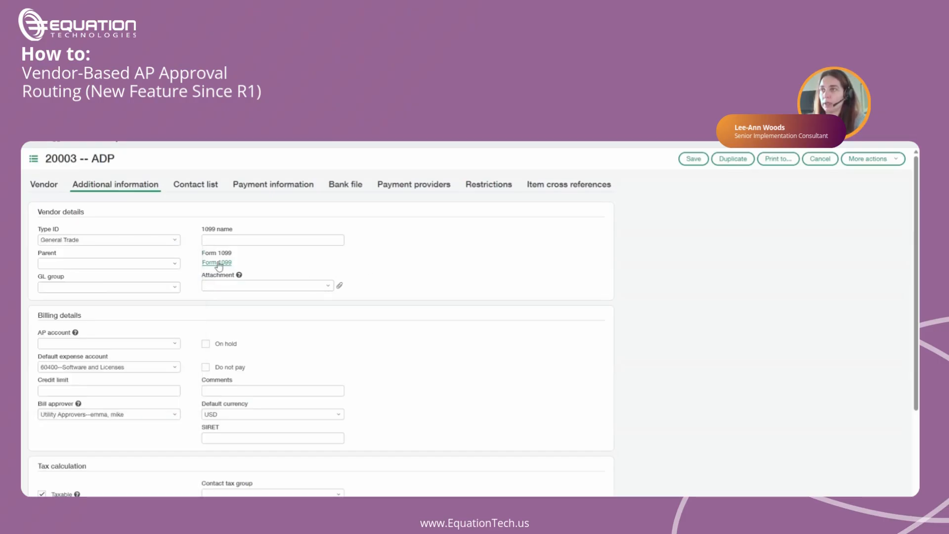
left_click(175, 371)
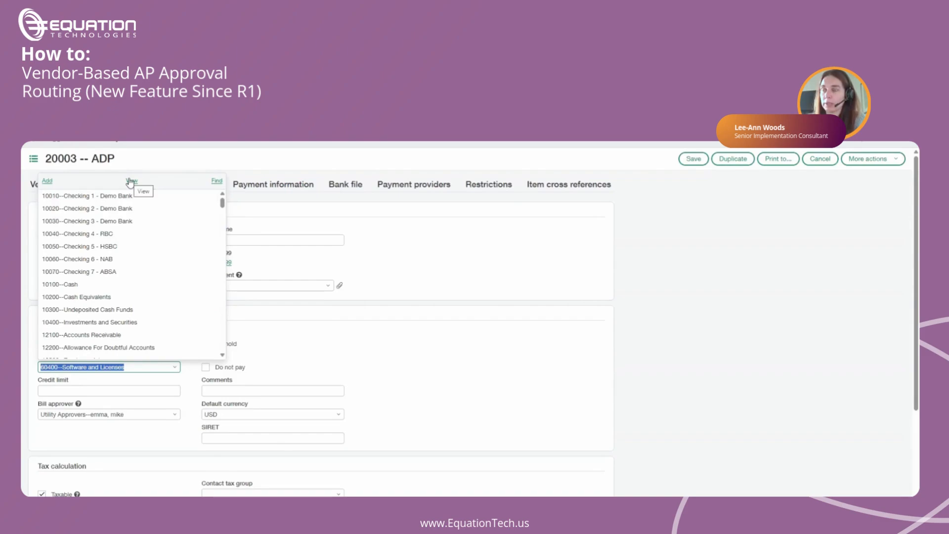
left_click(406, 243)
left_click(175, 414)
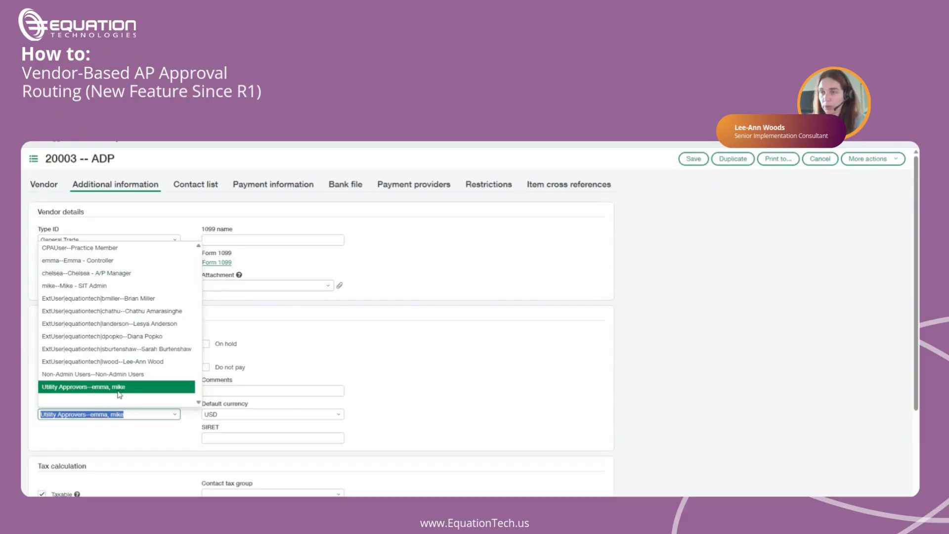
left_click(150, 438)
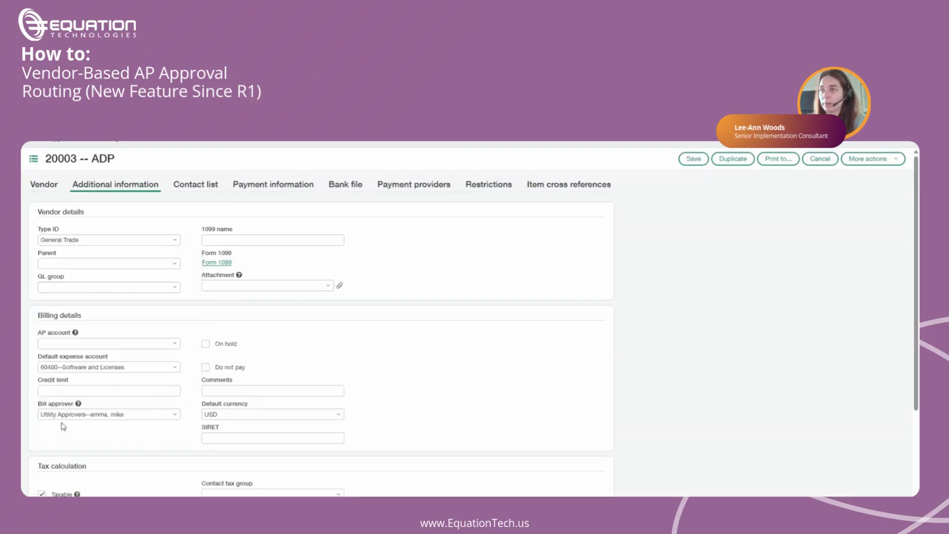
left_click(694, 158)
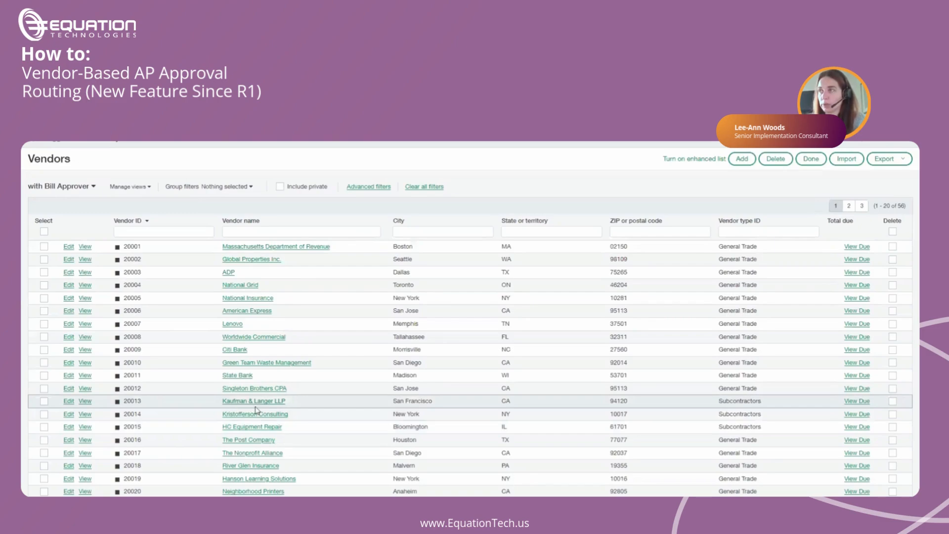
Start a new accounts payable bill for vendor 20003--ADP
left_click(166, 147)
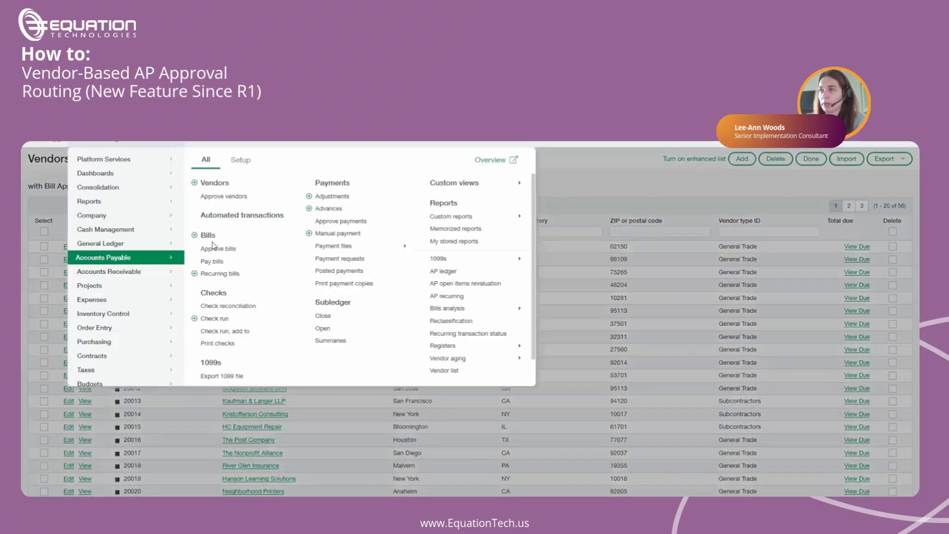
left_click(209, 236)
left_click(743, 160)
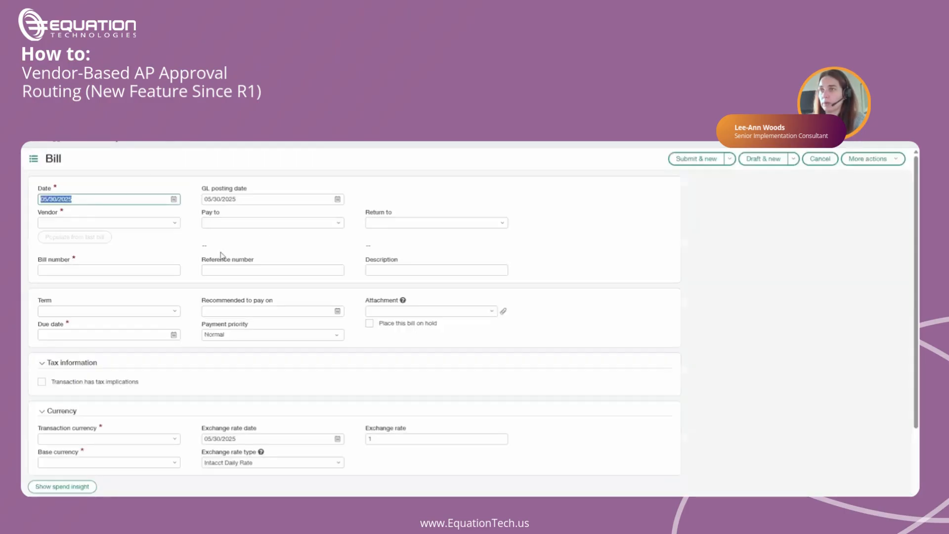
left_click(180, 230)
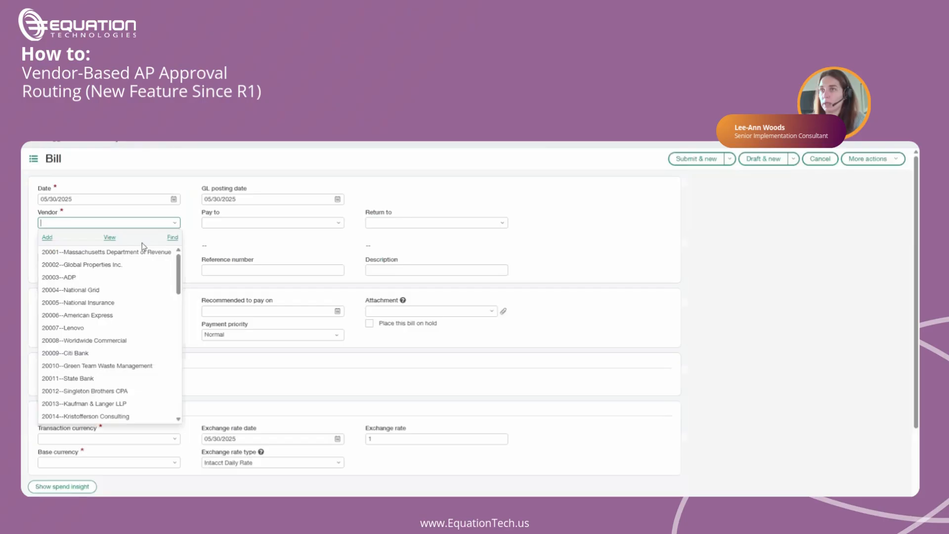
left_click(112, 275)
Enter TestBA1 as the bill number and set the bill's base currency to USD
type("Test")
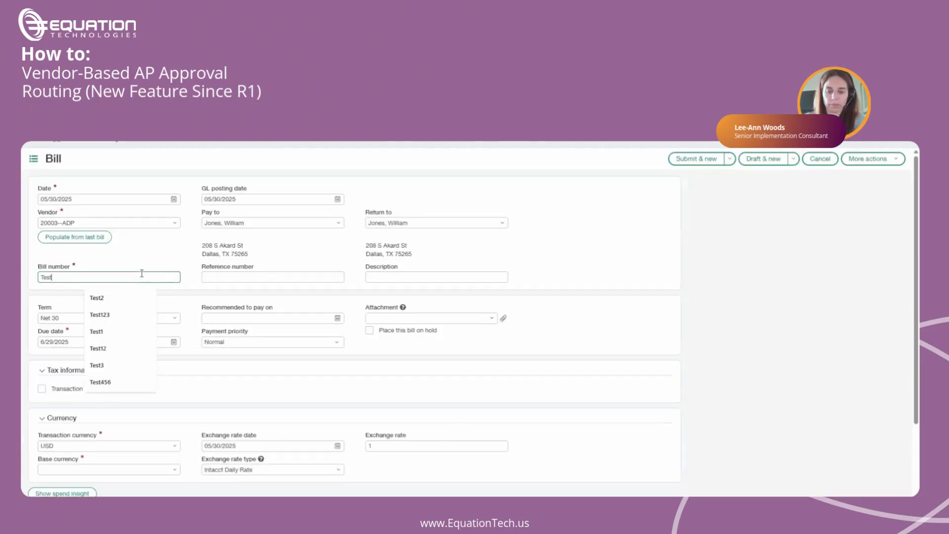
type("BA1")
key("Tab")
left_click(139, 469)
type("USD")
key("Tab")
scroll(235, 329, "down", 3)
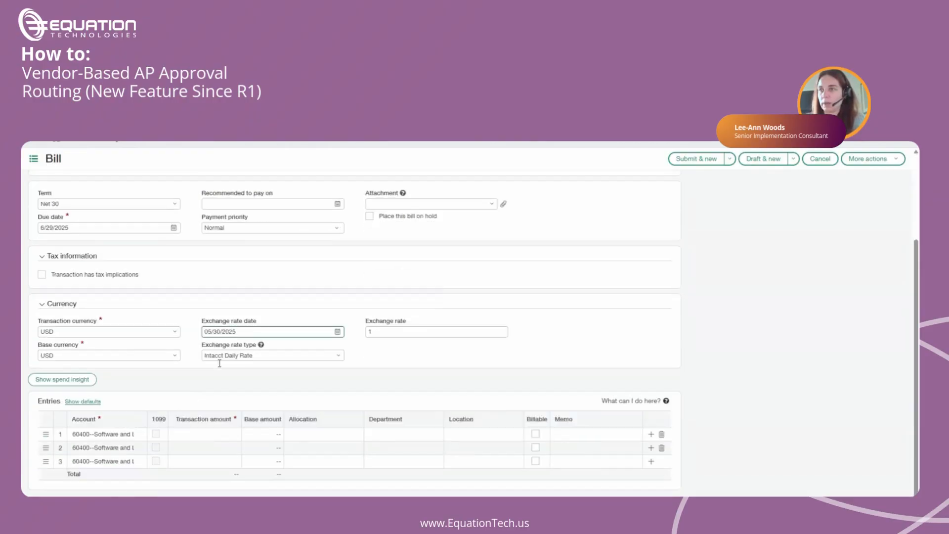
left_click(124, 354)
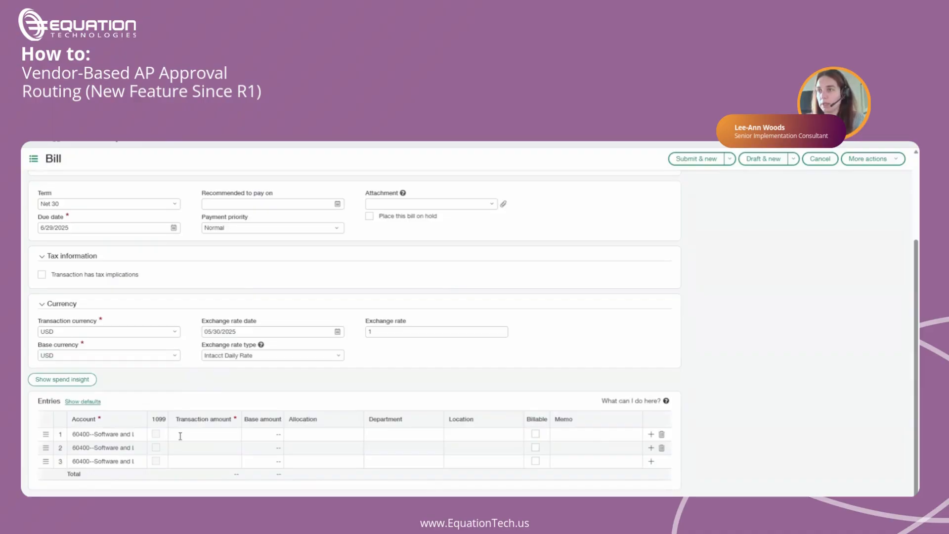
Fill the first entry line with amount 500, department 100--Sales and location 100--USA 1, and submit the bill
left_click(196, 434)
type("500")
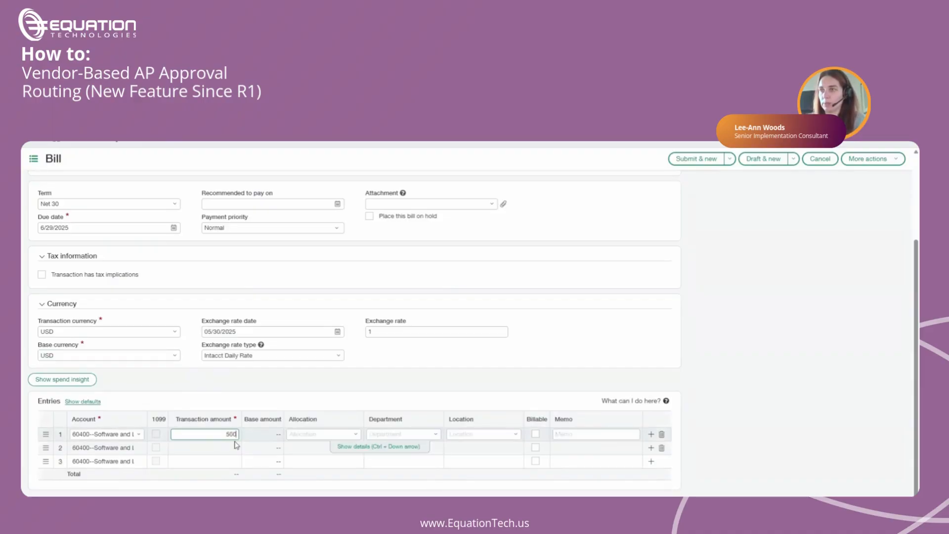
key("Tab")
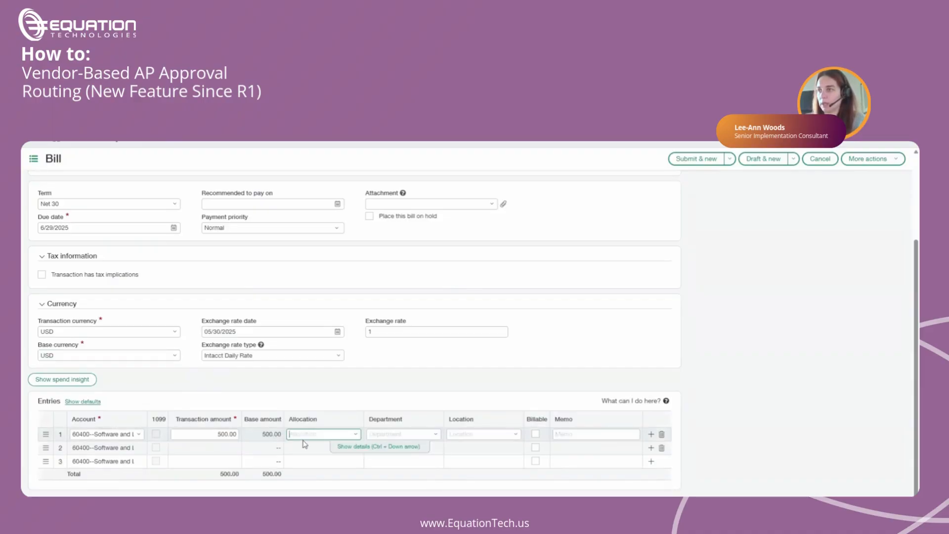
left_click(422, 434)
left_click(403, 361)
left_click(514, 434)
left_click(481, 459)
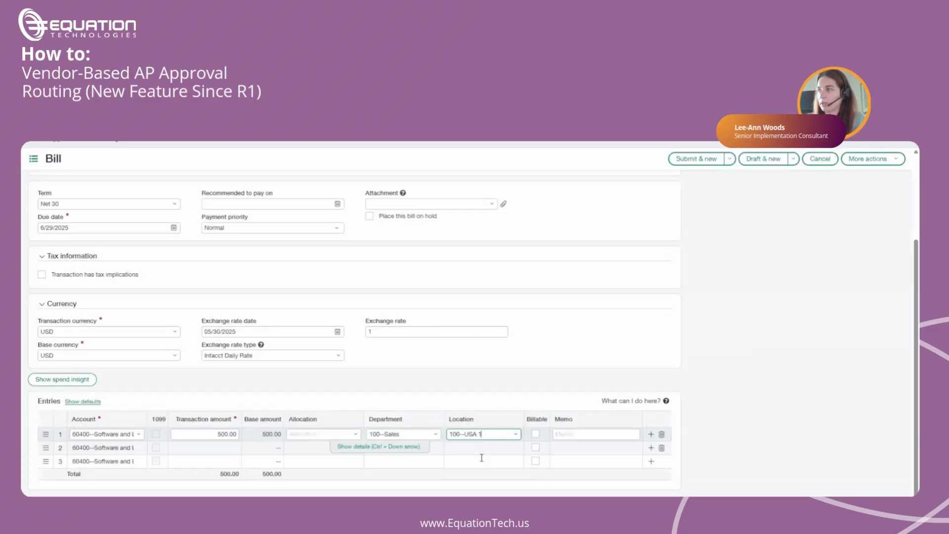
left_click(729, 159)
left_click(698, 176)
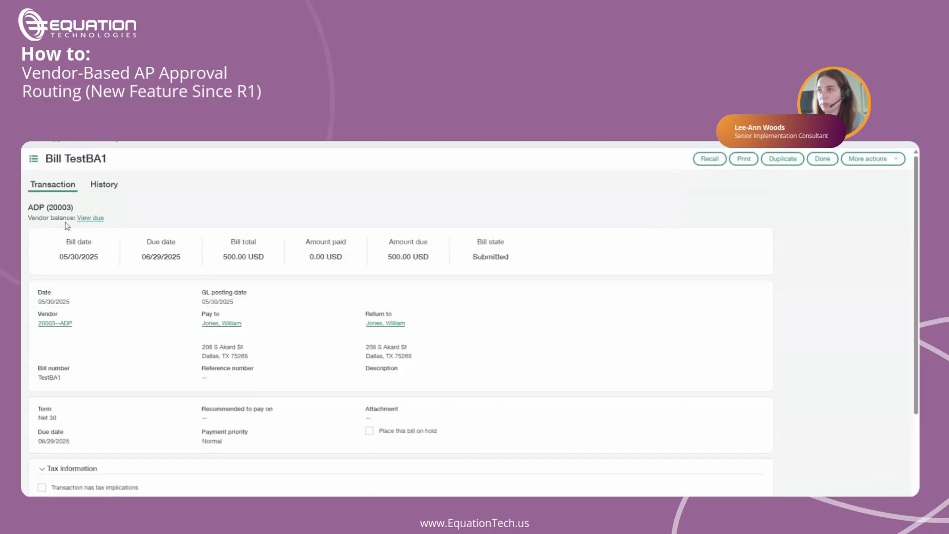
Review the submitted bill TestBA1 and check the approver group in its AP bill approval history
scroll(187, 356, "down", 3)
scroll(168, 307, "up", 3)
left_click(113, 185)
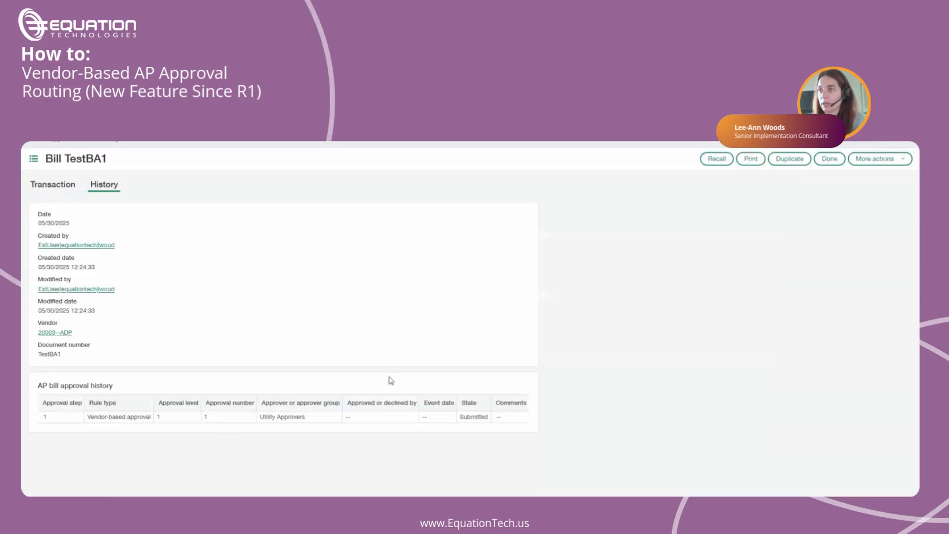
left_click_drag(307, 420, 261, 423)
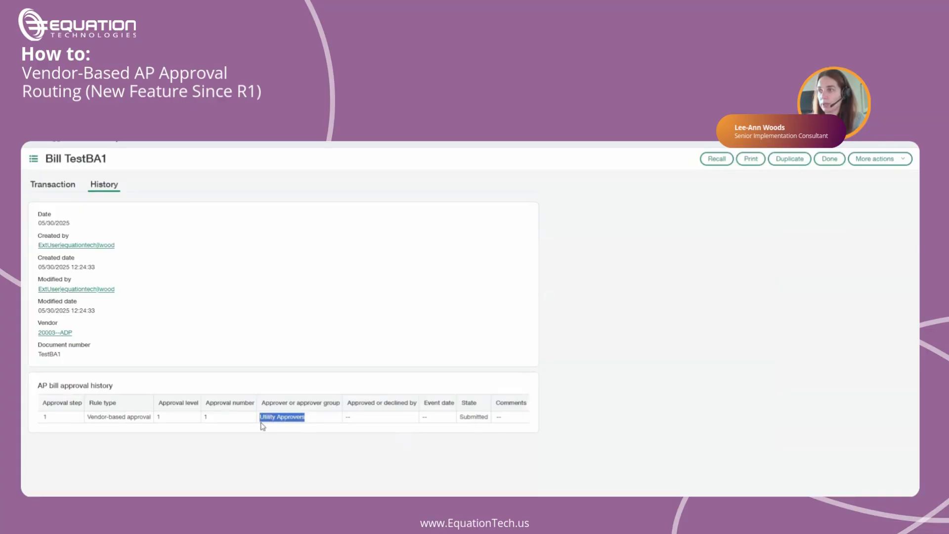
Leave the submitted bill and start another new bill for vendor 20007--Lenovo
left_click(827, 159)
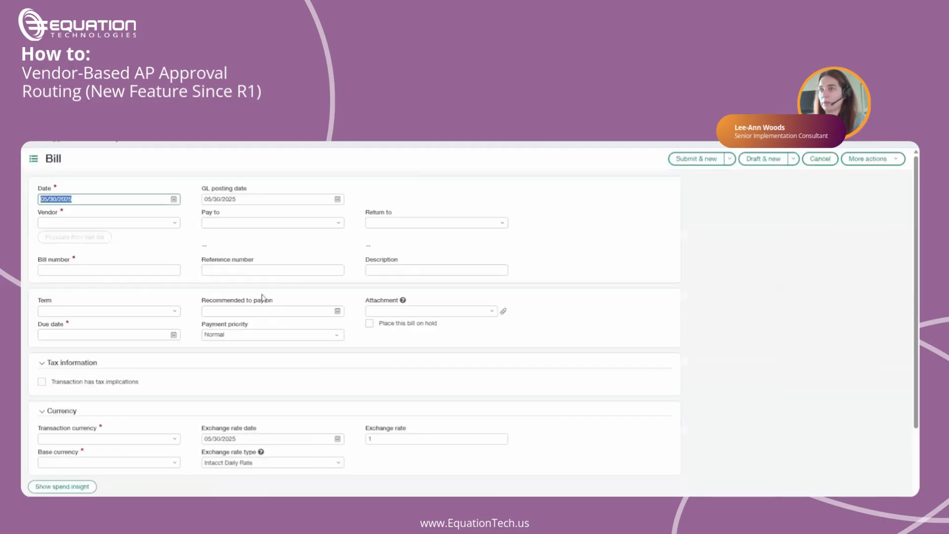
left_click(174, 223)
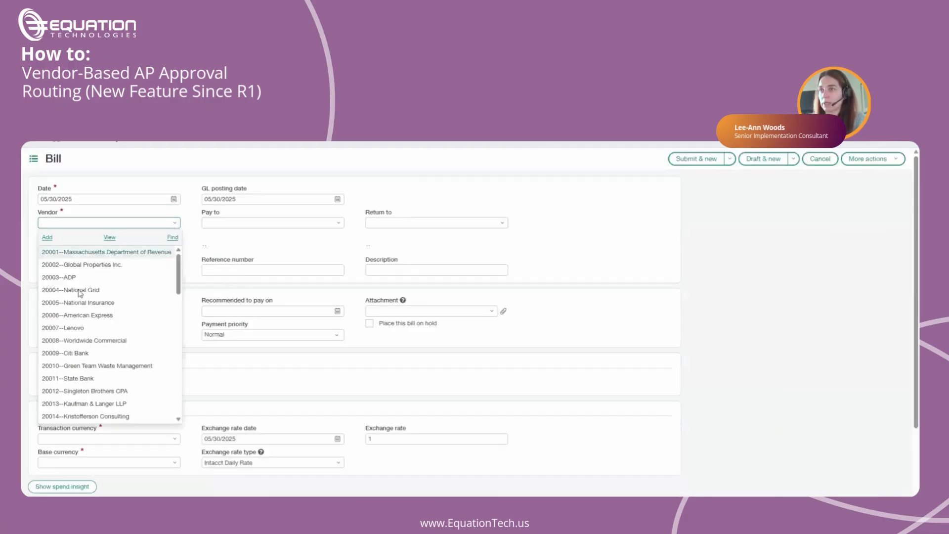
left_click(94, 328)
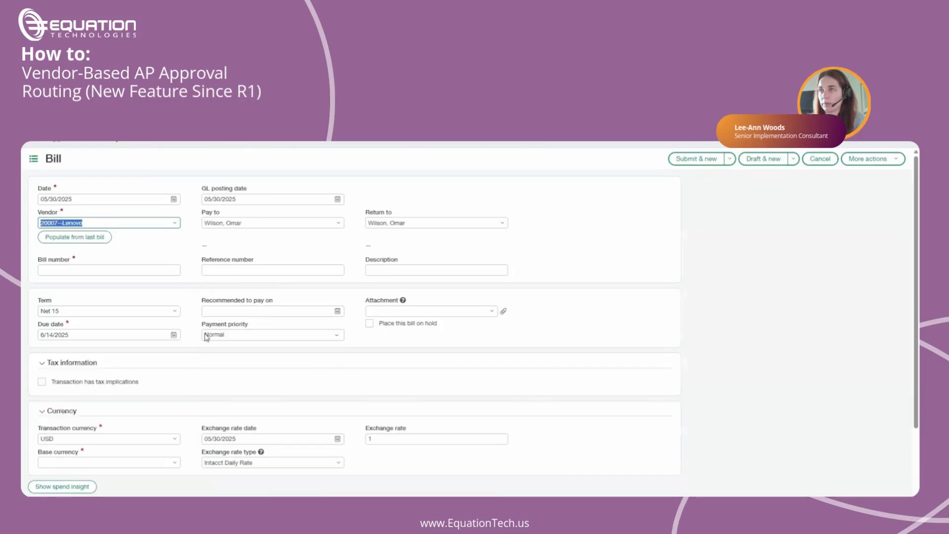
View the Lenovo vendor record from the bill, check the bill approver in its billing details, and close the record
left_click(173, 224)
left_click(109, 241)
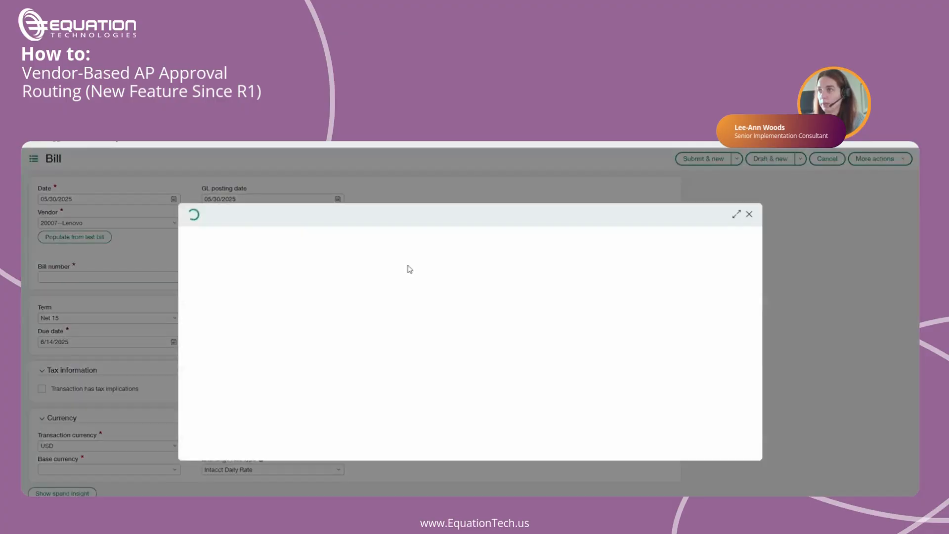
left_click(262, 264)
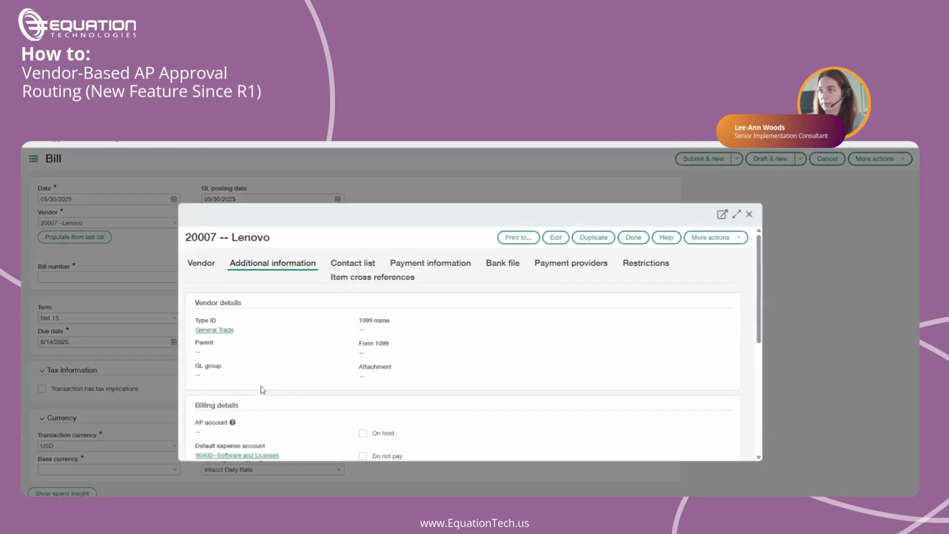
scroll(271, 374, "down", 3)
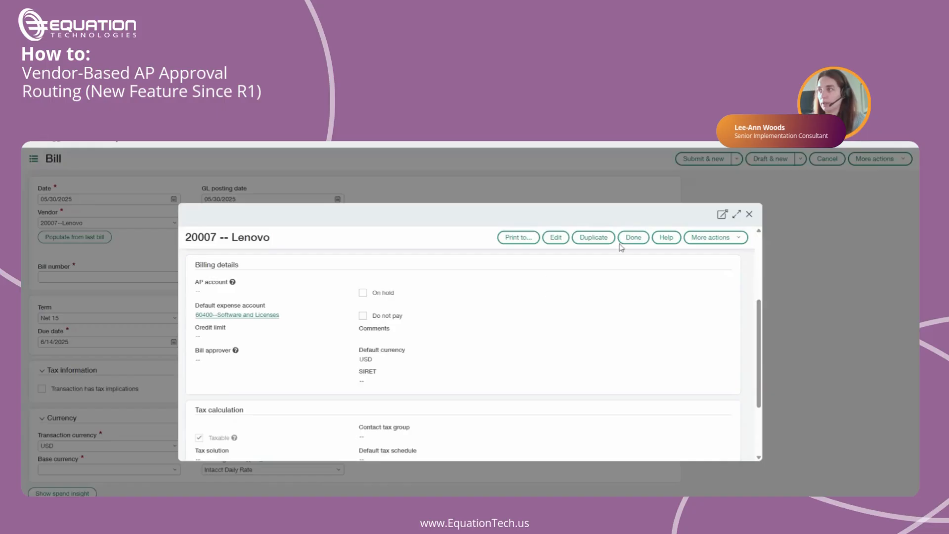
left_click(748, 216)
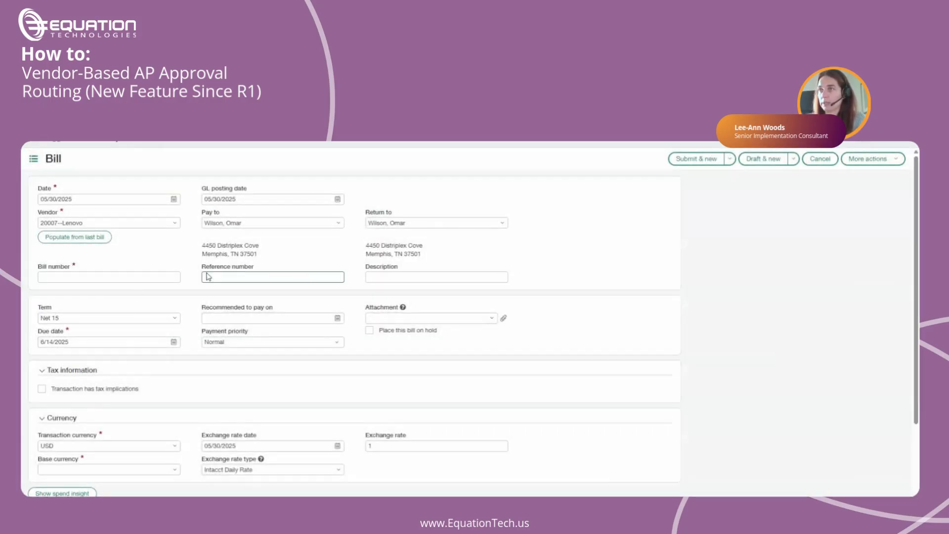
Enter TestBA2 as the bill number and set the Lenovo bill's base currency to USD
left_click(120, 278)
type("TestBA2")
key("Tab")
left_click(109, 470)
type("USD")
key("Tab")
scroll(223, 430, "down", 3)
Enter 500 for department 100--Sales and location 100--USA 1 on the Lenovo bill's first line, and submit it
left_click(223, 431)
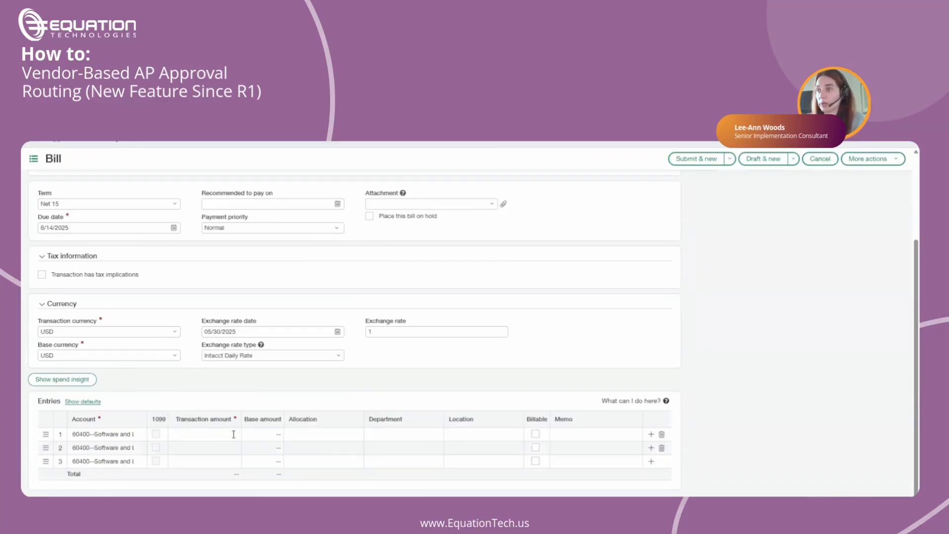
type("500")
key("Tab")
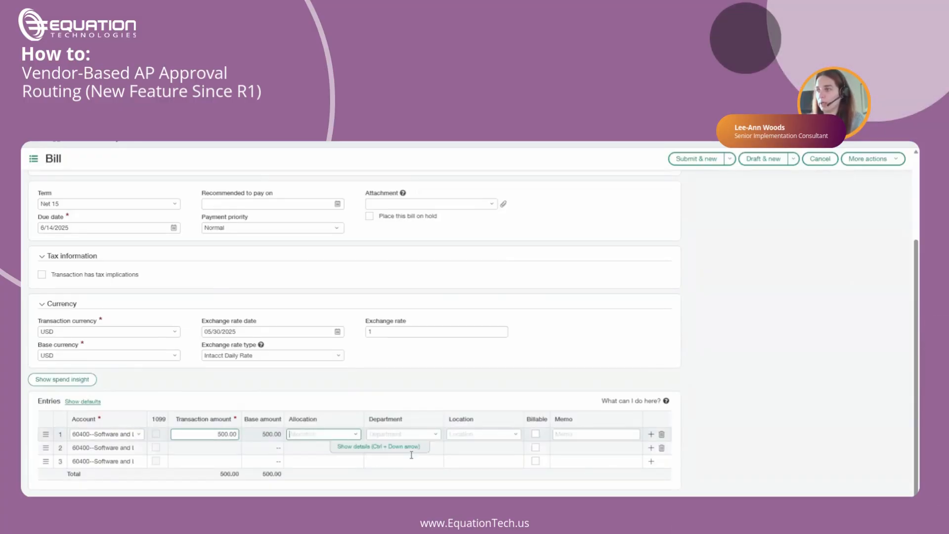
left_click(429, 434)
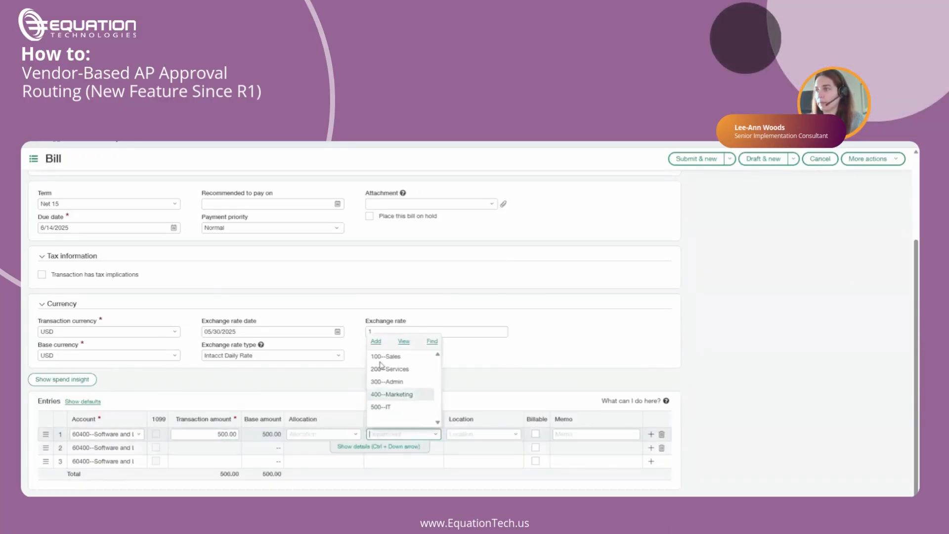
left_click(395, 357)
left_click(509, 433)
left_click(482, 461)
left_click(729, 159)
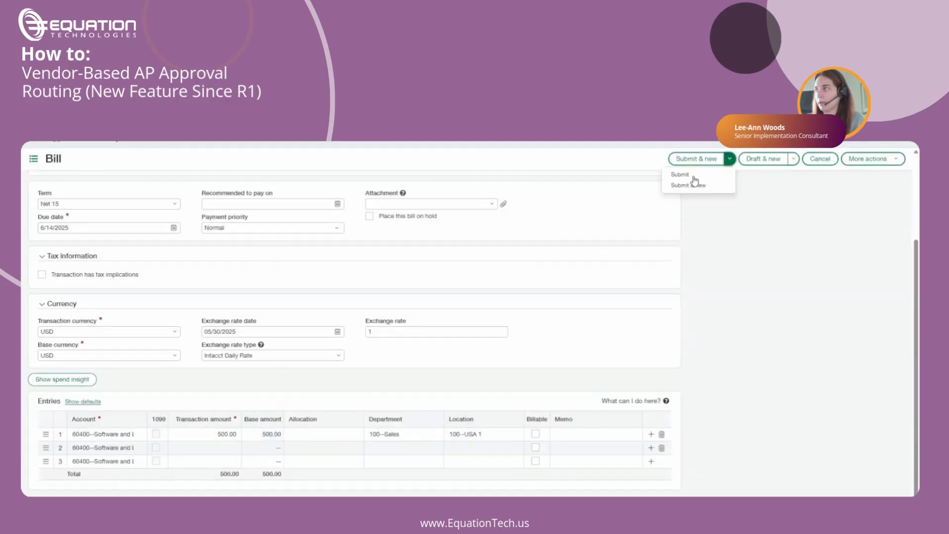
left_click(692, 178)
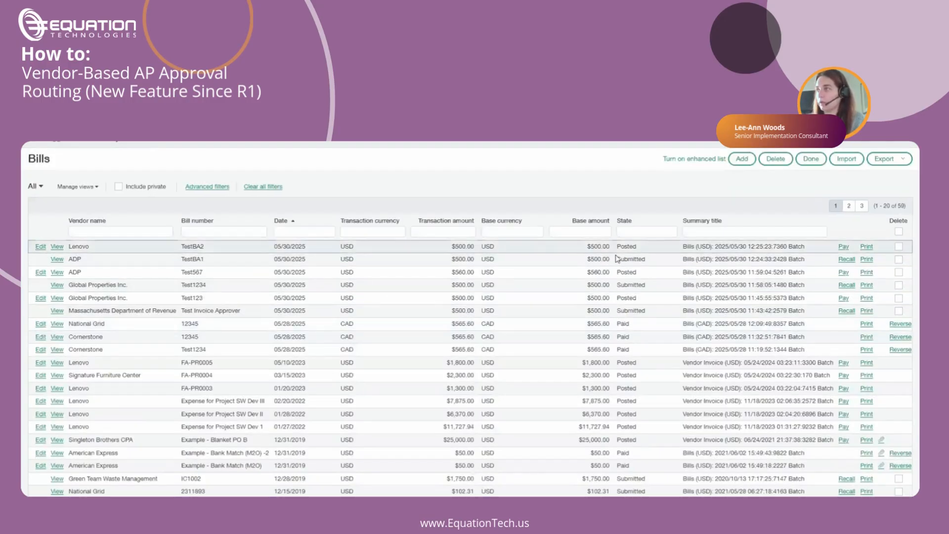
Compare the states of the TestBA2 and TestBA1 bills in the bills list
double_click(635, 247)
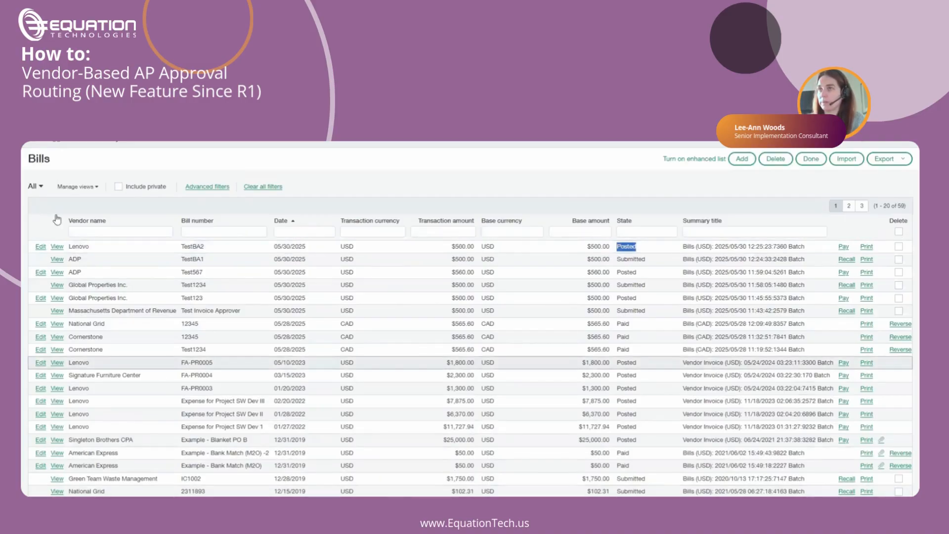
left_click(88, 145)
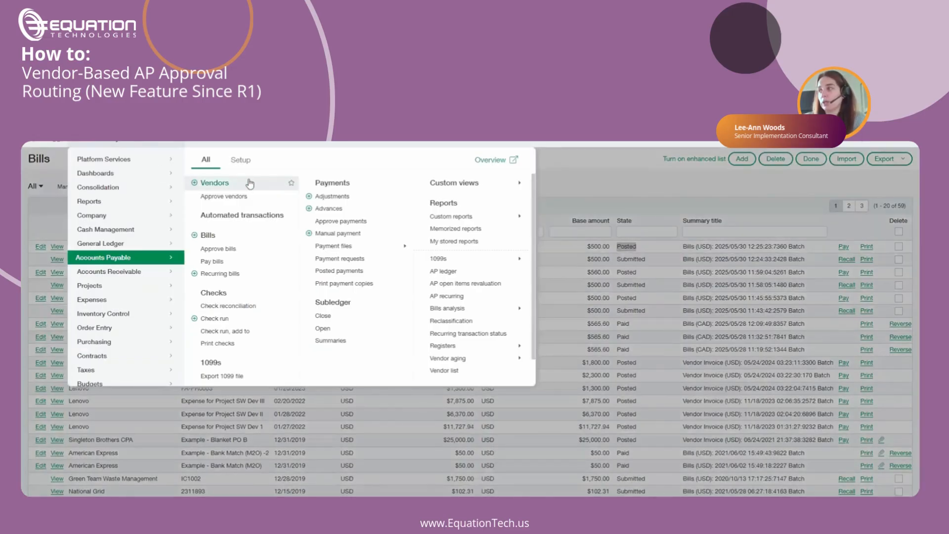
left_click(651, 259)
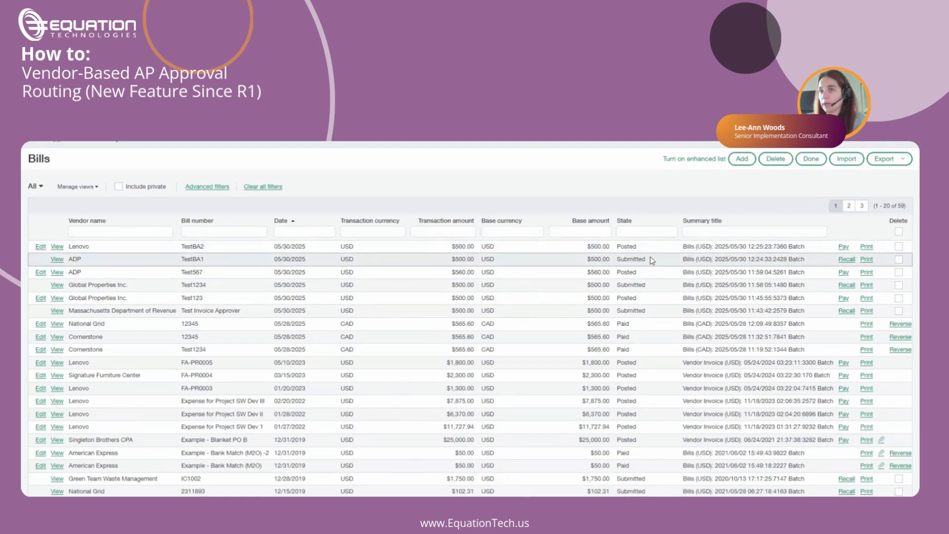
double_click(616, 247)
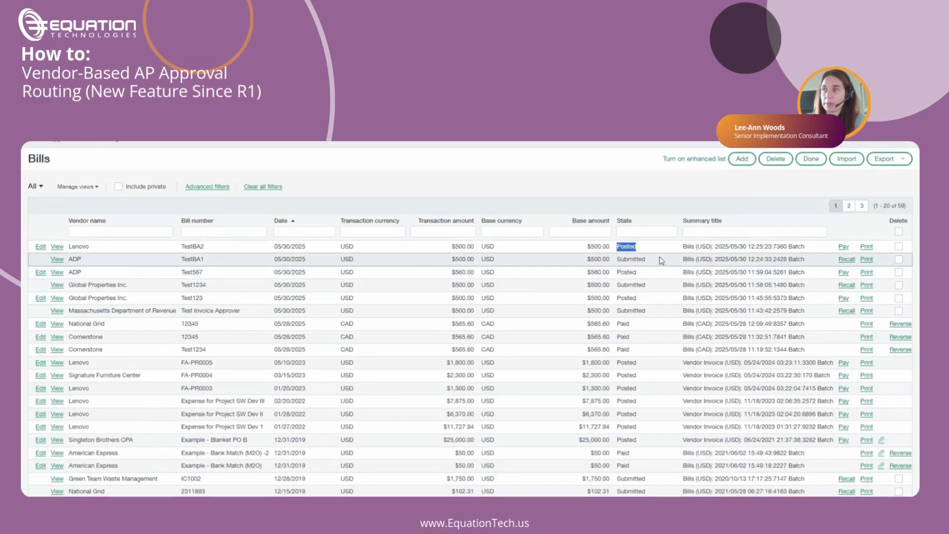
Open the vendors list and start editing its "with Bill Approver" view
left_click(104, 148)
left_click(210, 183)
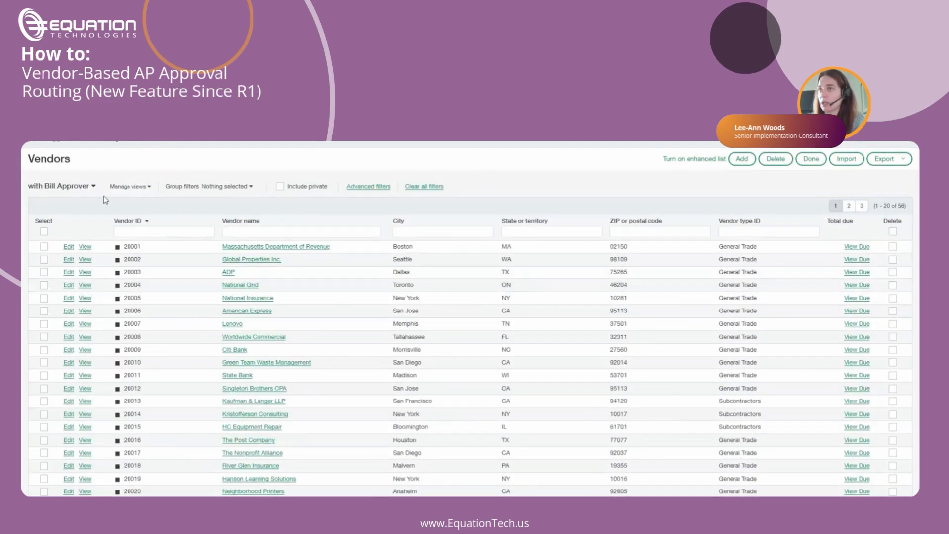
left_click(130, 186)
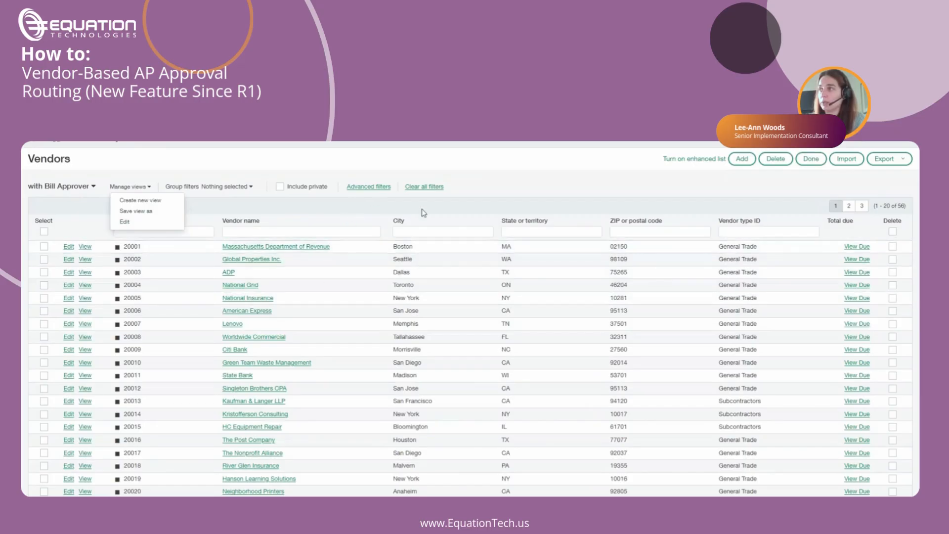
left_click(887, 158)
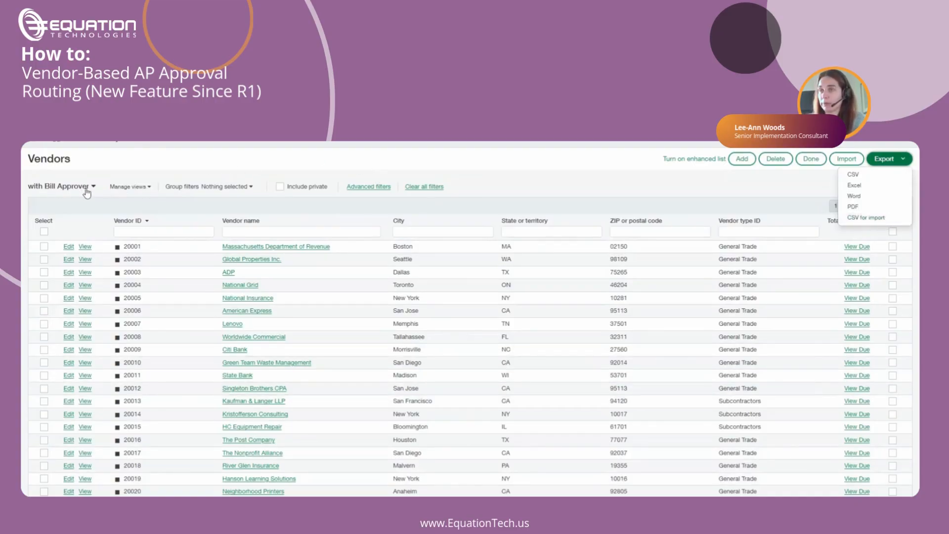
left_click(137, 188)
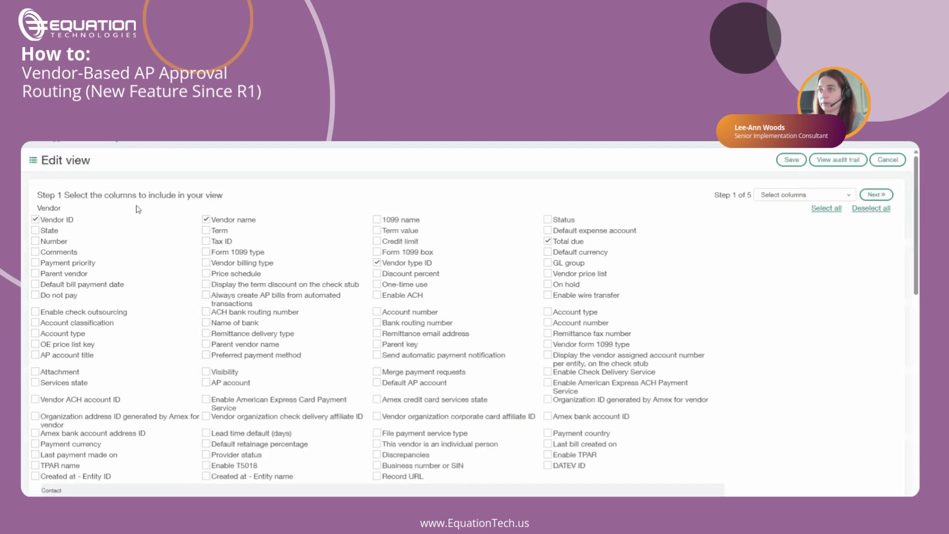
Search the columns available for the "with Bill Approver" view for a bill approver field, and leave the view unsaved
scroll(703, 478, "down", 3)
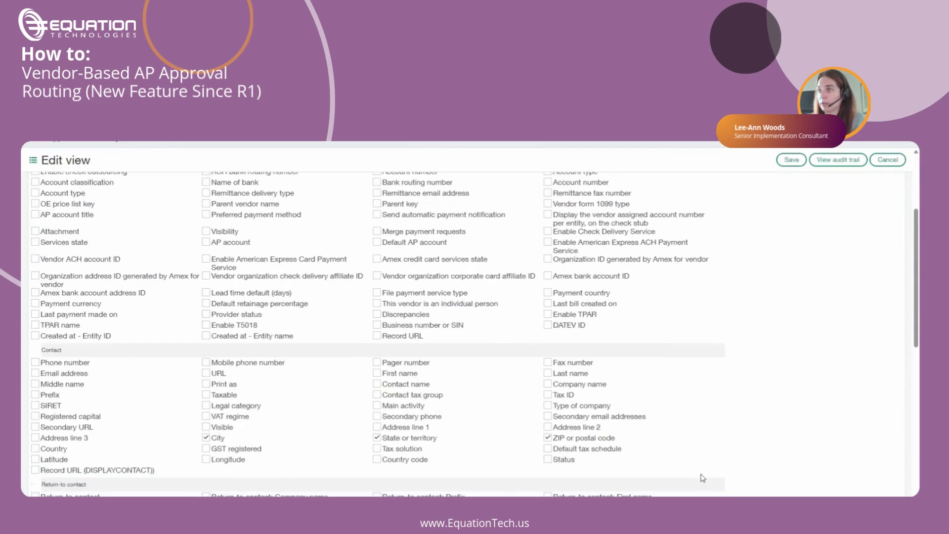
scroll(705, 478, "up", 3)
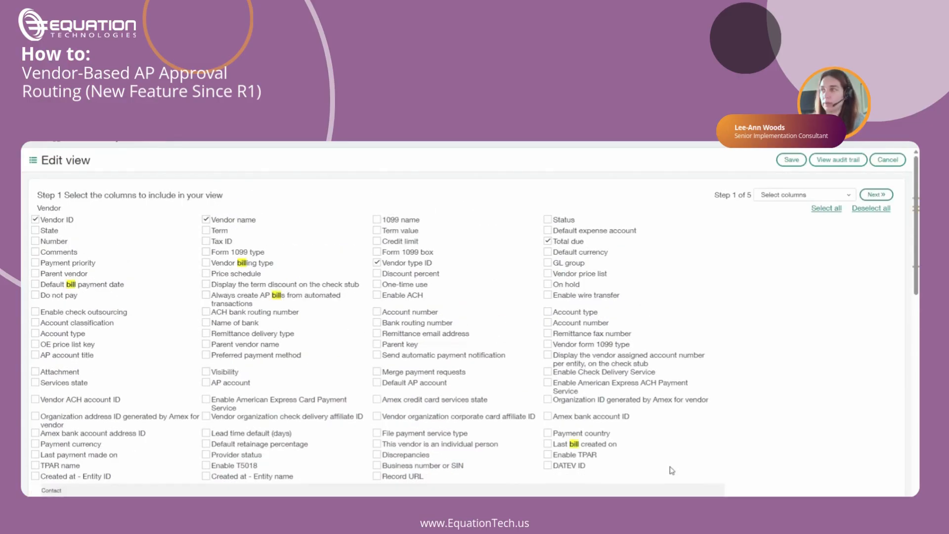
scroll(307, 303, "down", 3)
scroll(235, 478, "up", 3)
scroll(235, 478, "down", 12)
scroll(579, 385, "up", 7)
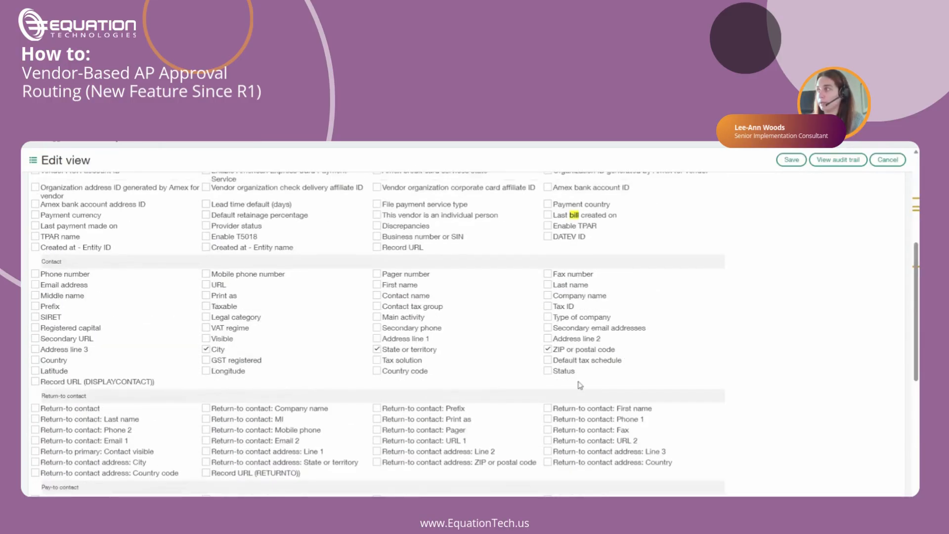
scroll(580, 386, "up", 5)
left_click(890, 160)
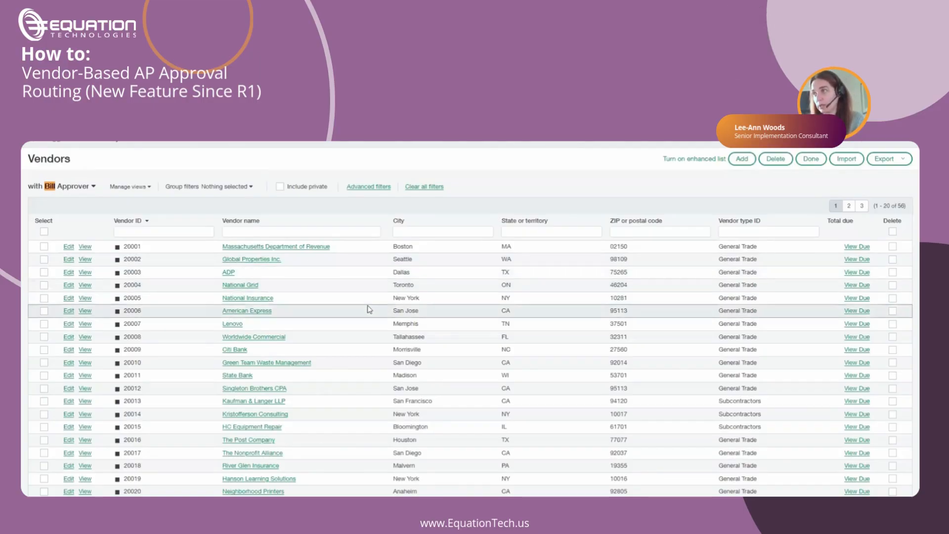
Start a new custom report with Vendor as the primary data source and continue to its column selection
left_click(129, 141)
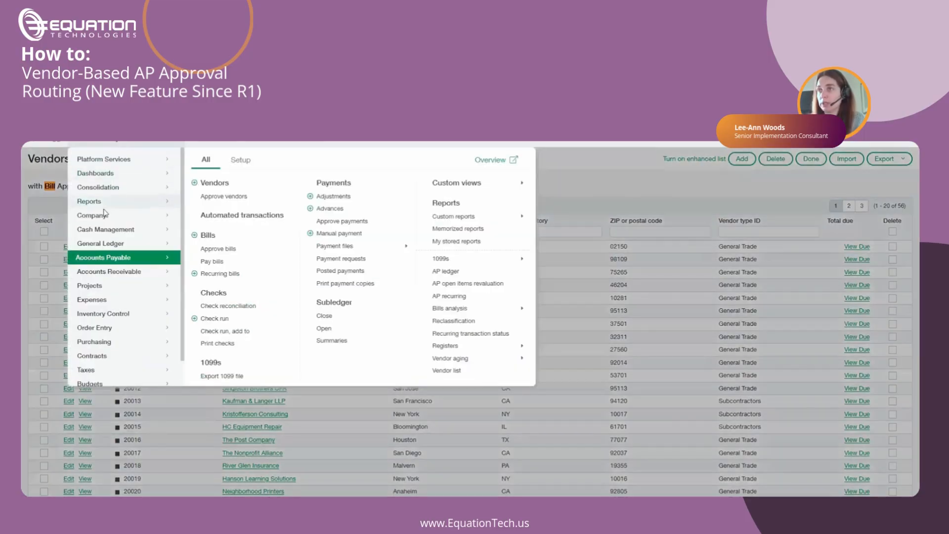
mouse_move(119, 203)
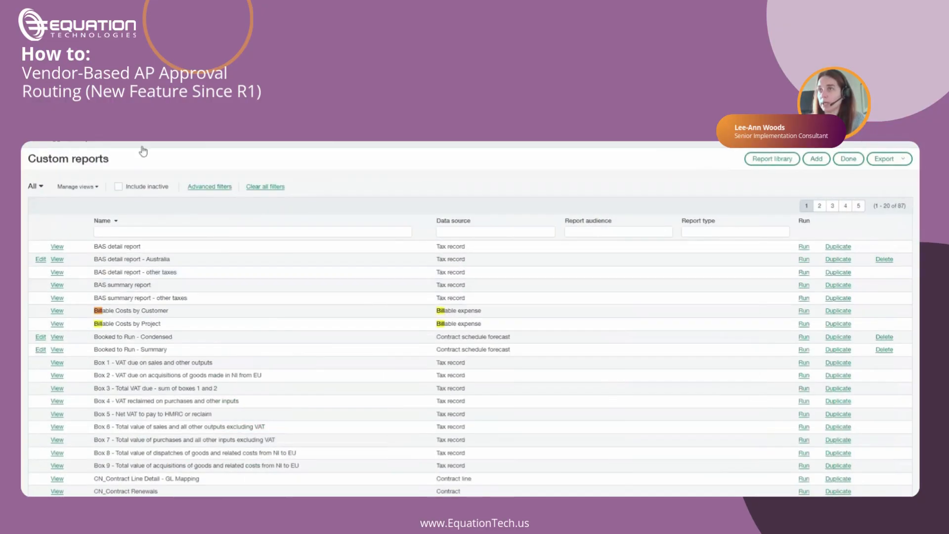
left_click(816, 159)
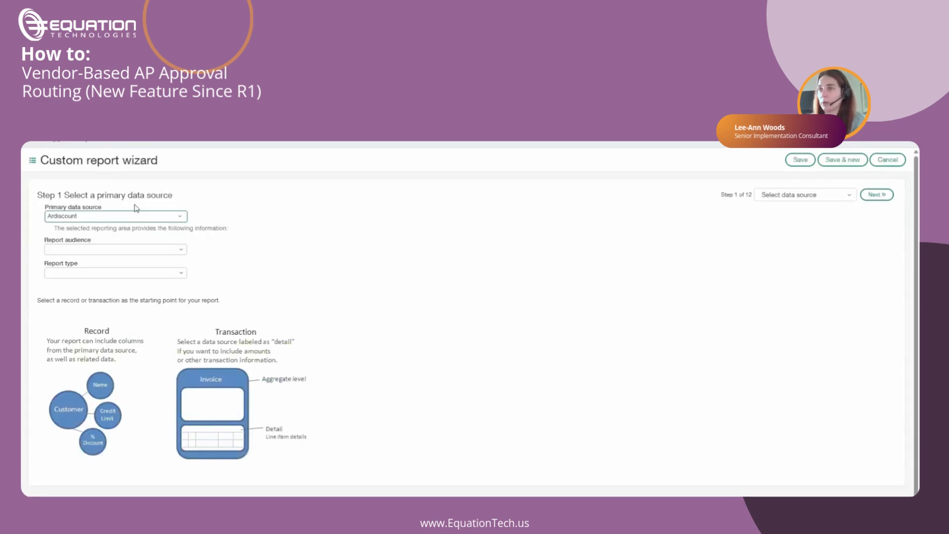
left_click(146, 217)
scroll(144, 244, "down", 10)
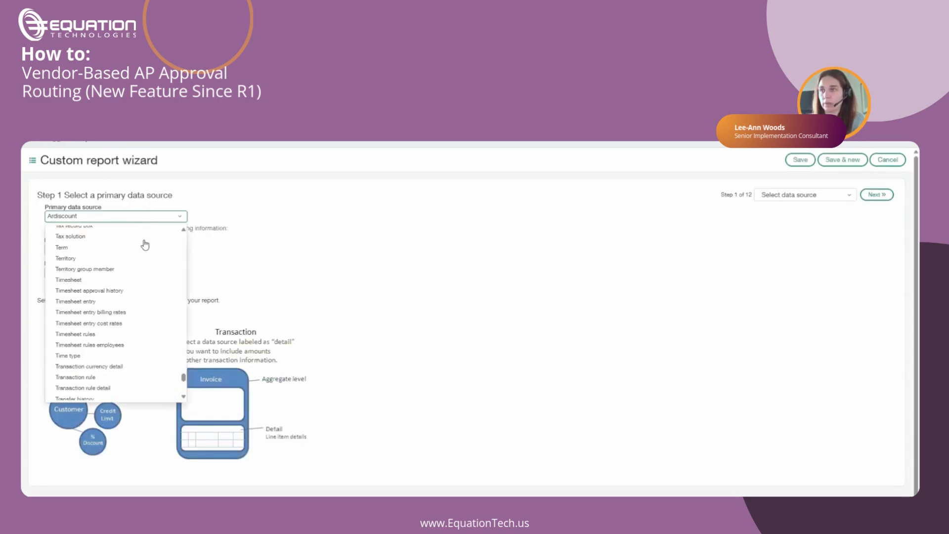
scroll(144, 271, "down", 3)
left_click(132, 269)
left_click(877, 194)
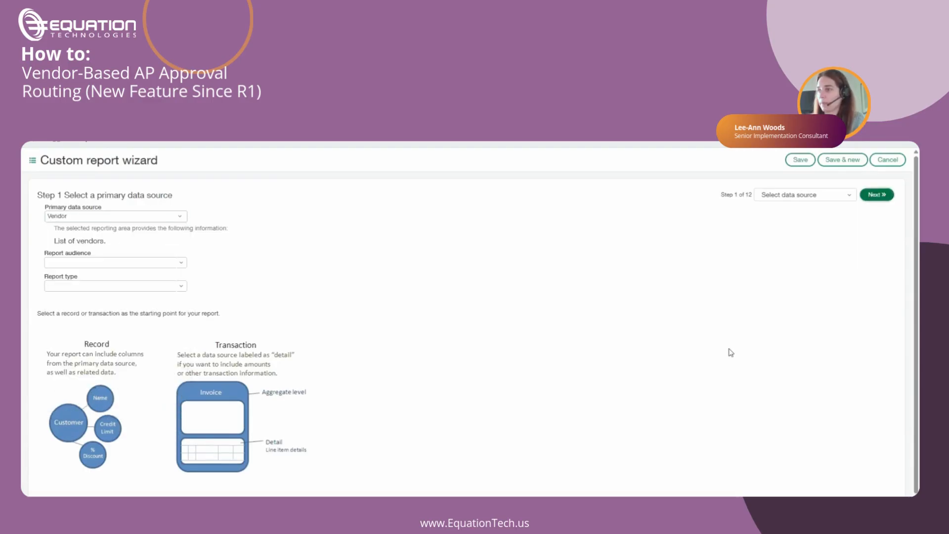
Include the Bill approver, Vendor ID and Vendor name columns in the custom report and proceed to saving it
scroll(452, 404, "down", 2)
left_click_drag(159, 404, 189, 408)
left_click(202, 404)
scroll(692, 391, "up", 2)
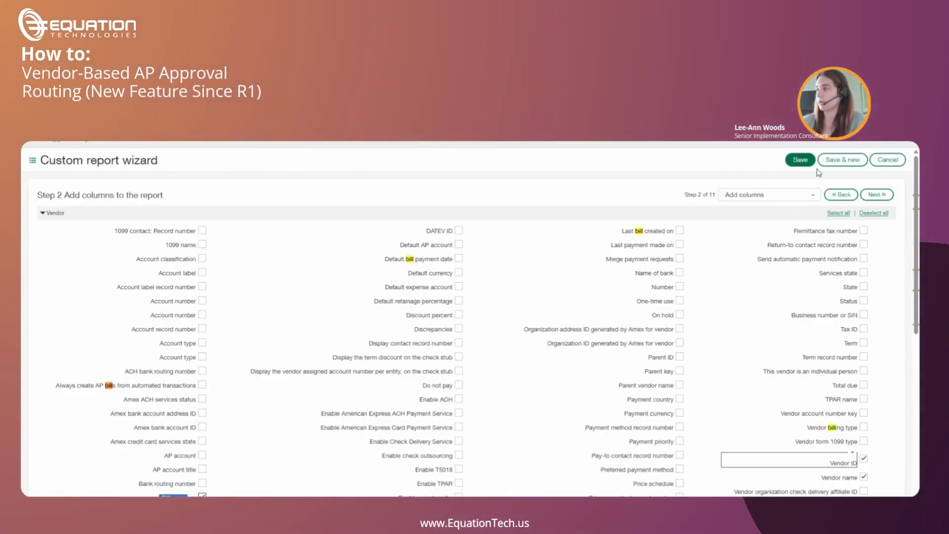
left_click(847, 165)
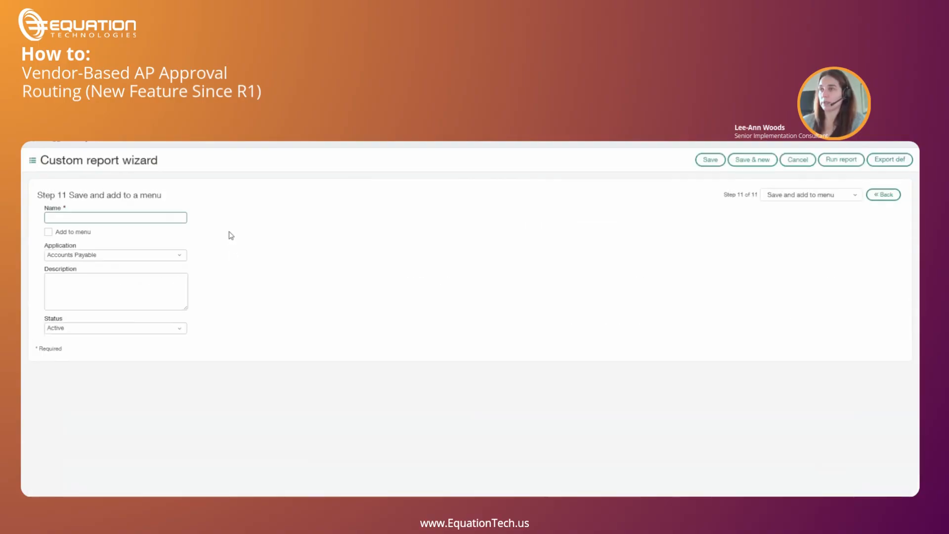
Name the vendor custom report "with Bill Approver" and submit it for saving
left_click(156, 219)
type("wit")
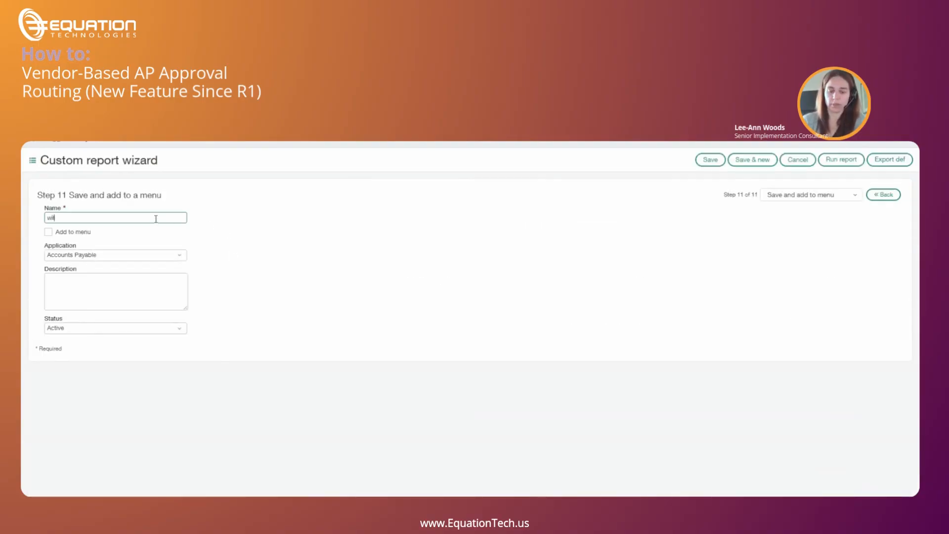
type("h Bill Approver")
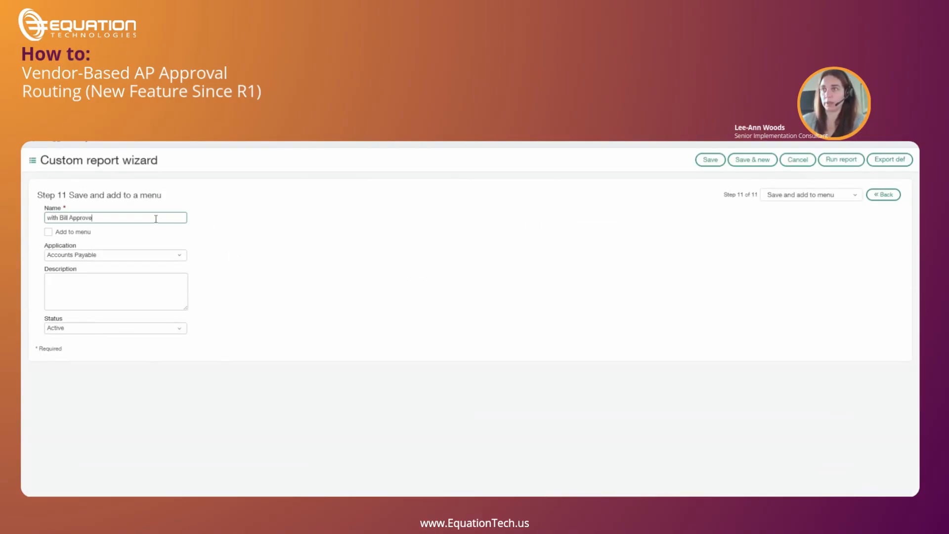
left_click(722, 163)
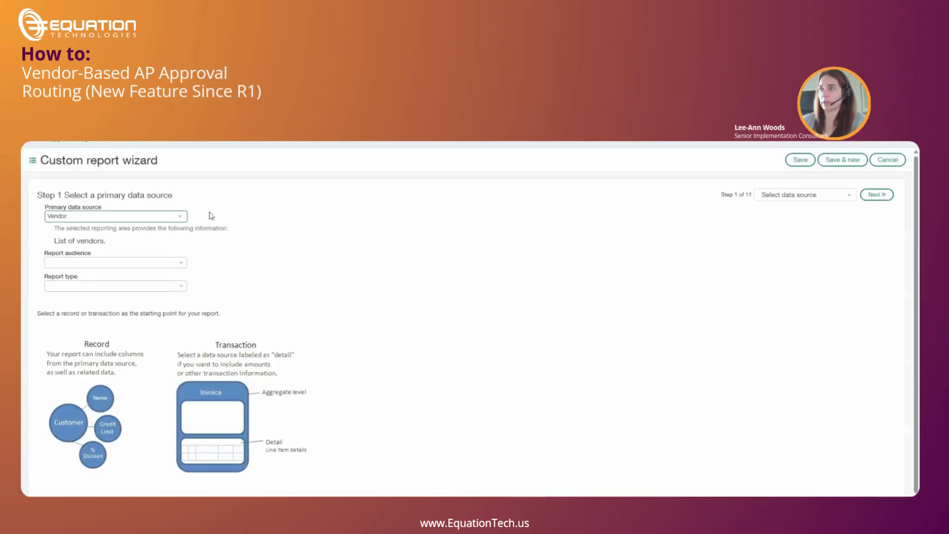
Change the custom report's name to "with Bill Approver v2" and save the report
left_click(811, 195)
left_click(811, 317)
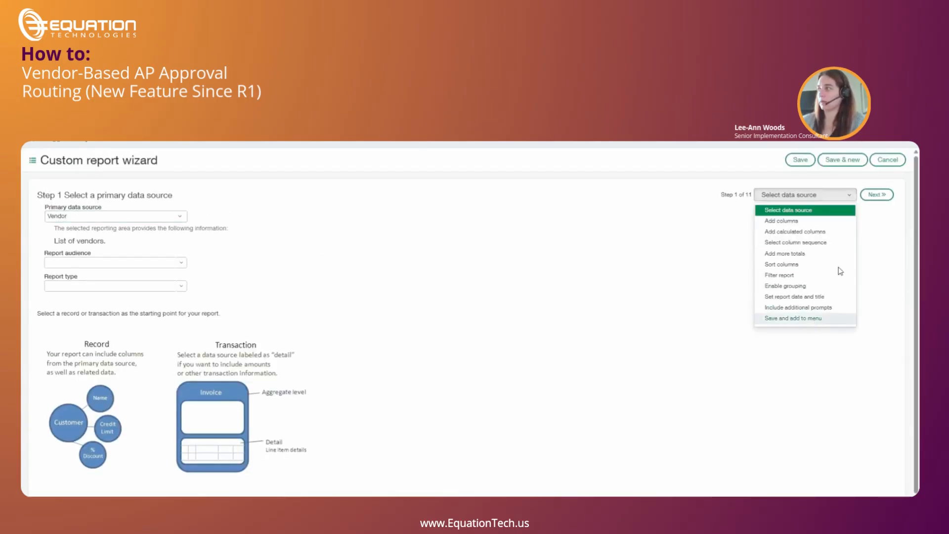
type("v2")
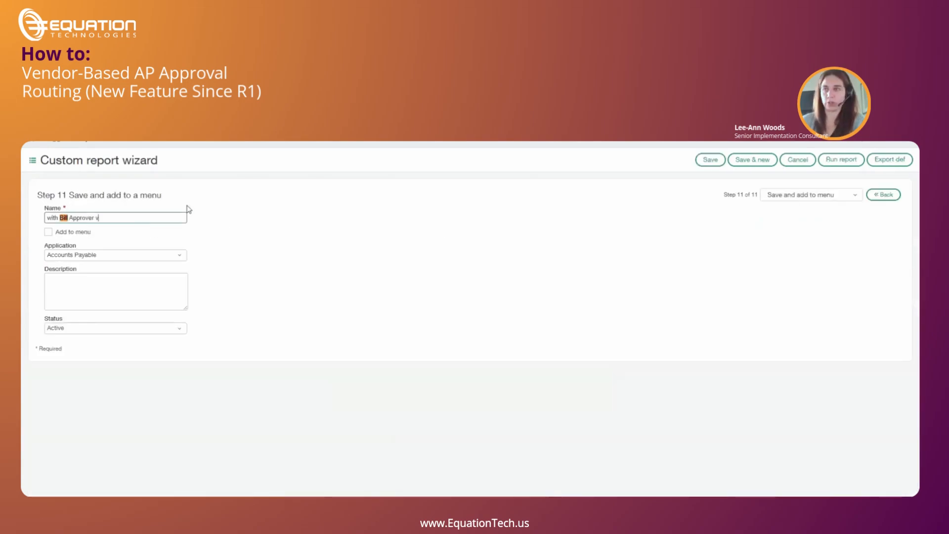
left_click(717, 161)
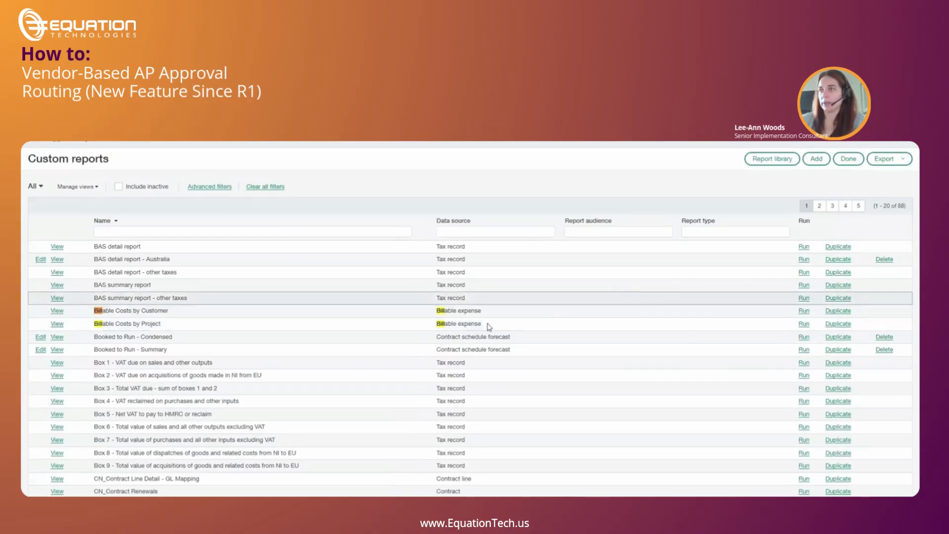
Filter the custom reports by name with "%bill app" to find the "with Bill Approver v2" report
left_click(141, 231)
type("%bill app")
key("Return")
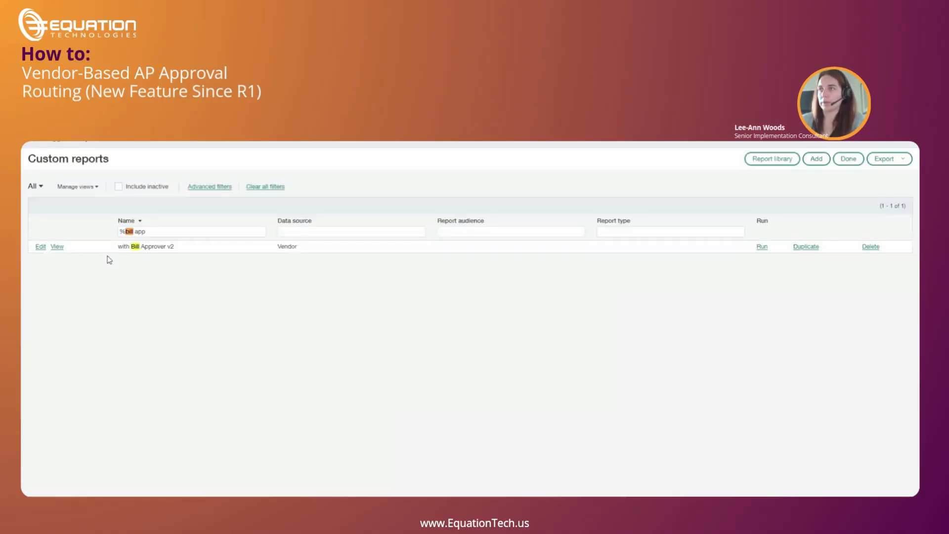
triple_click(178, 249)
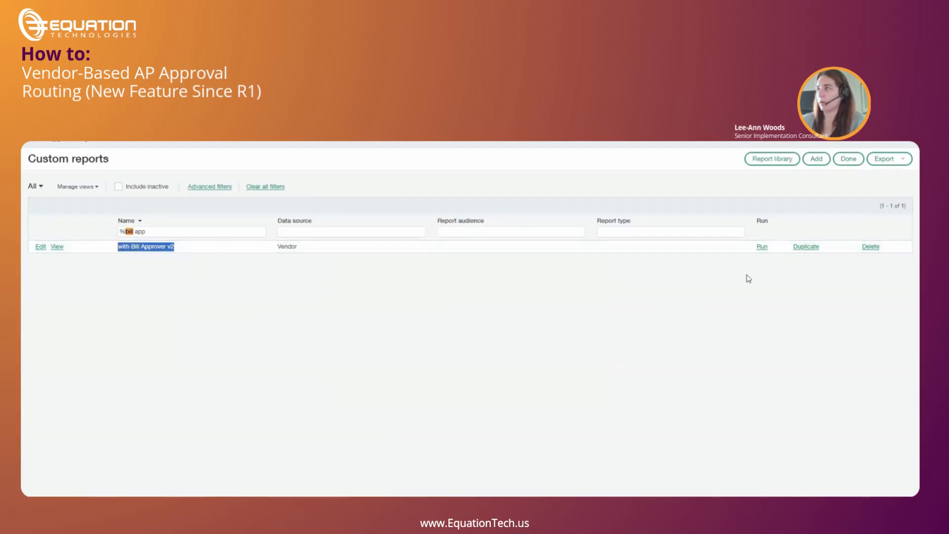
Run the "with Bill Approver v2" report and examine which vendors have an entry in the Bill approver column
left_click(761, 247)
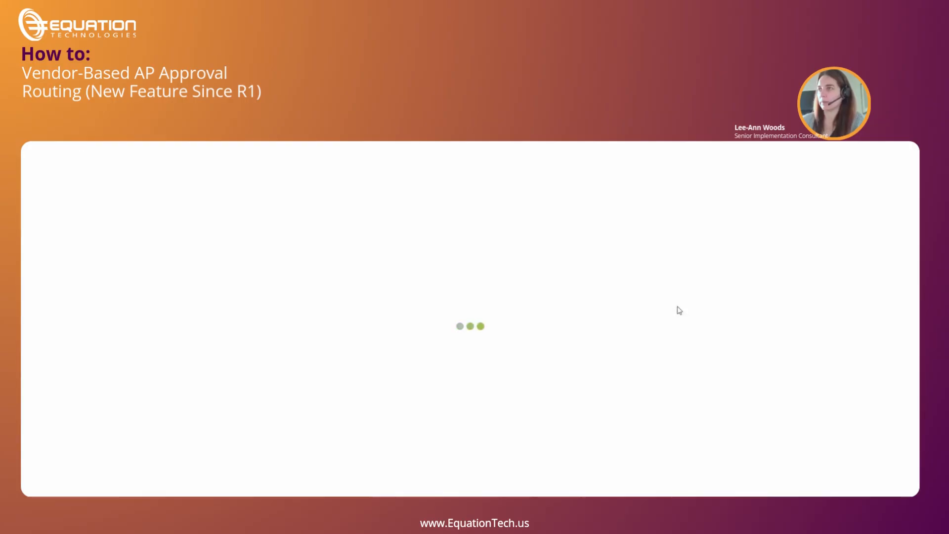
scroll(233, 183, "down", 2)
scroll(84, 212, "up", 2)
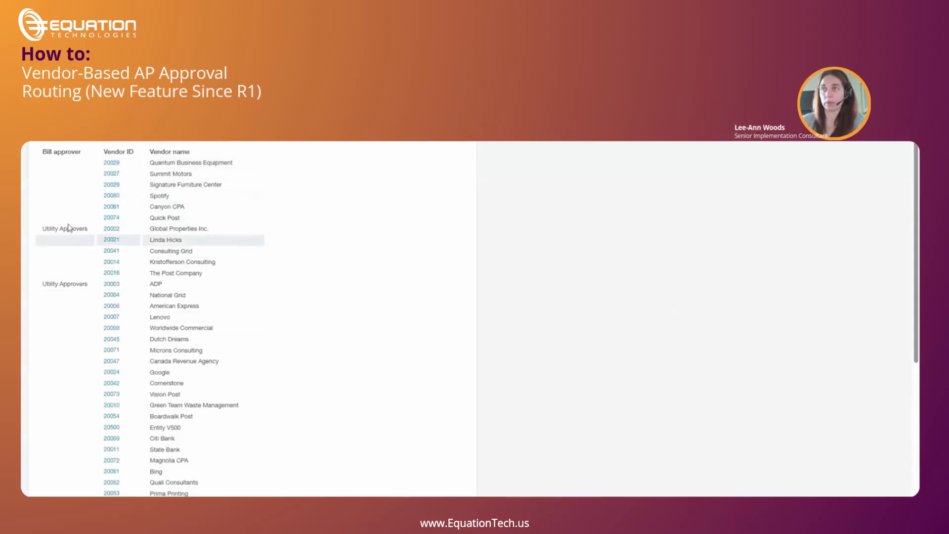
scroll(70, 310, "down", 6)
scroll(70, 311, "up", 5)
scroll(244, 474, "up", 2)
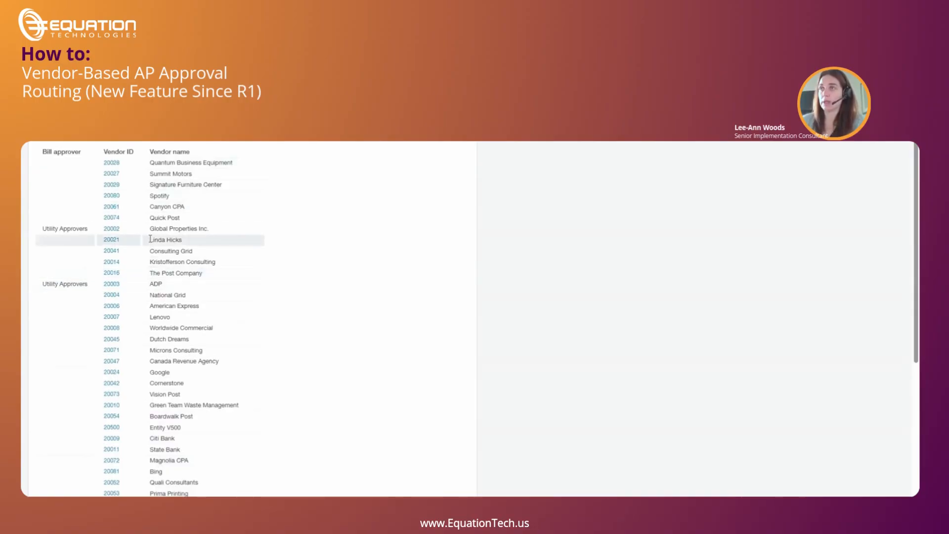
triple_click(51, 151)
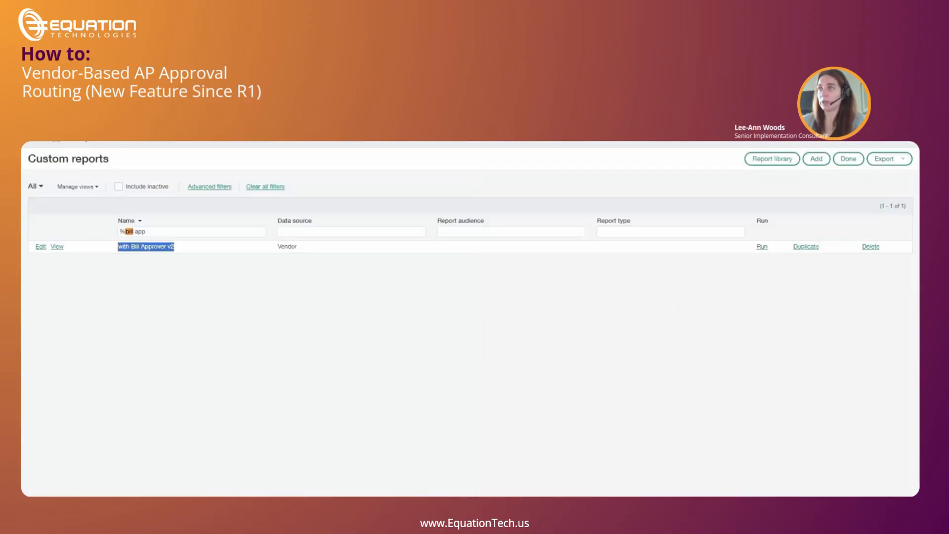
Return to the Accounts Payable vendors list and show its available export formats
left_click(116, 142)
left_click(143, 258)
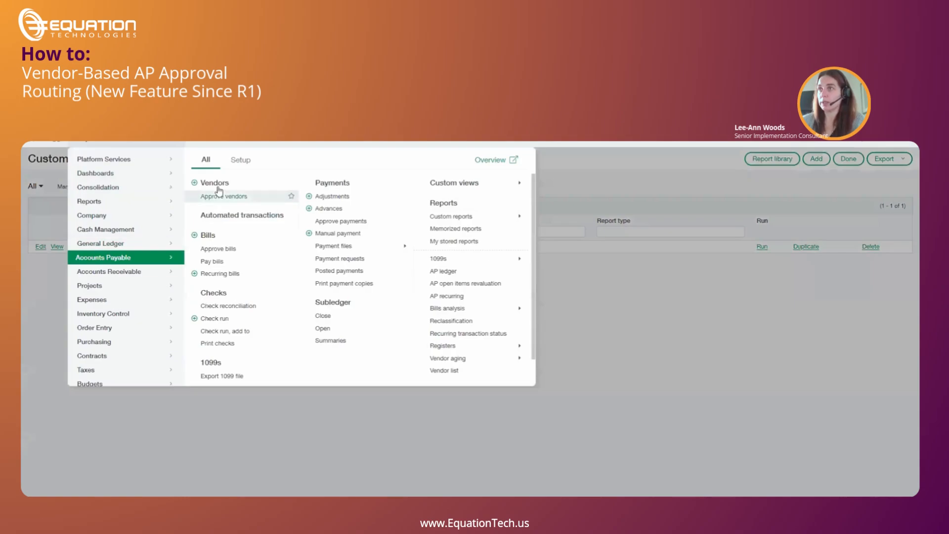
left_click(215, 183)
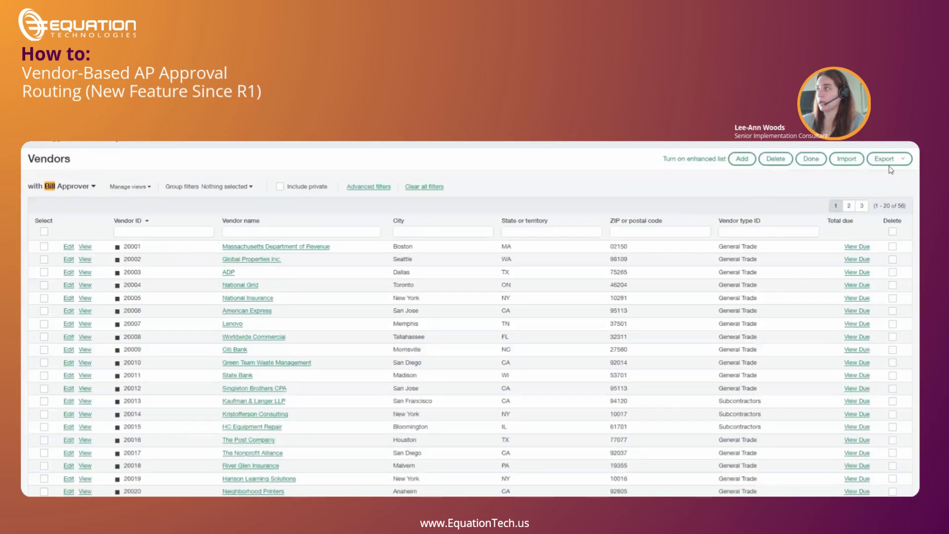
left_click(889, 165)
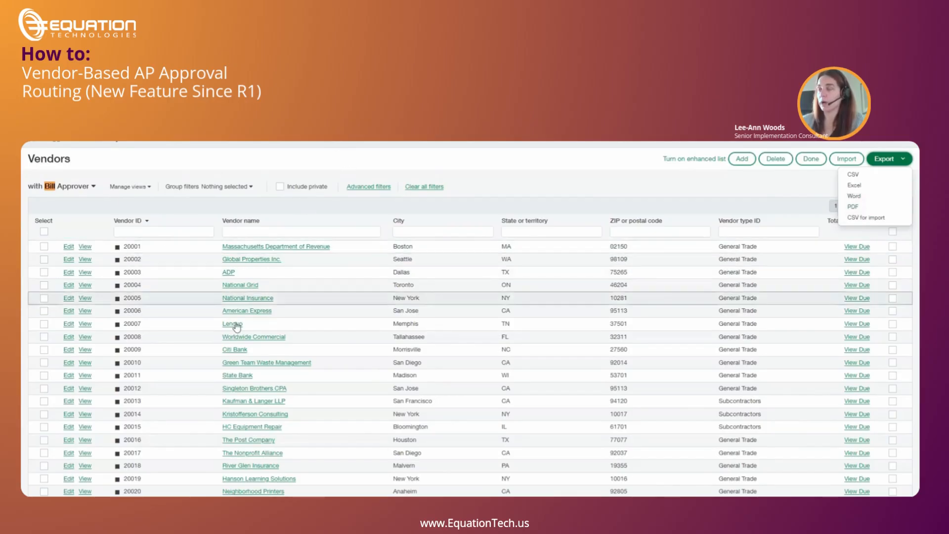
Get the Vendors import template from the company setup checklist and view it maximized in Excel
left_click(114, 144)
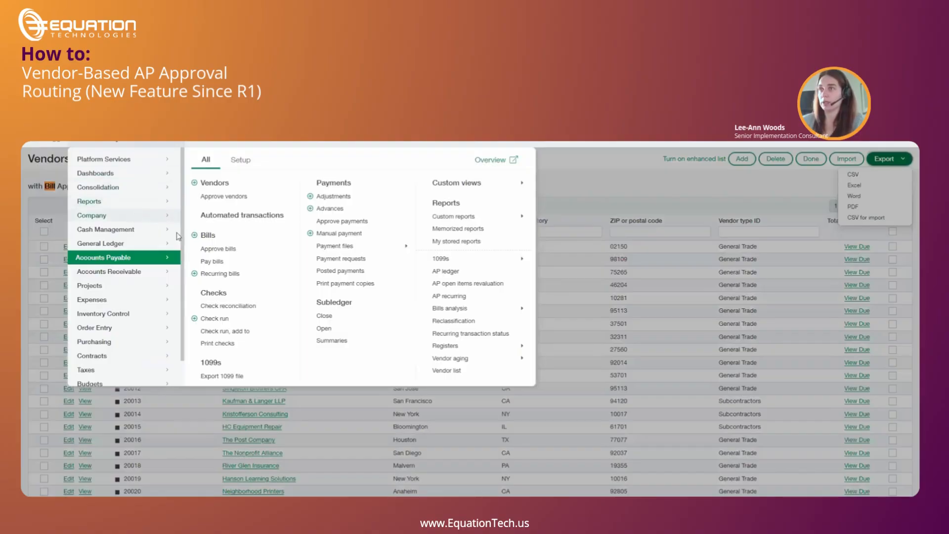
mouse_move(138, 217)
left_click(216, 221)
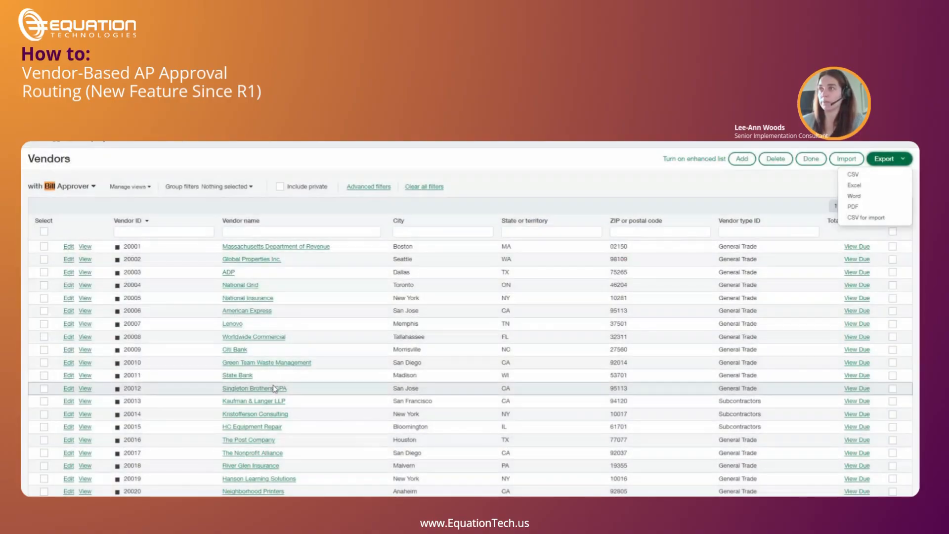
scroll(265, 409, "down", 10)
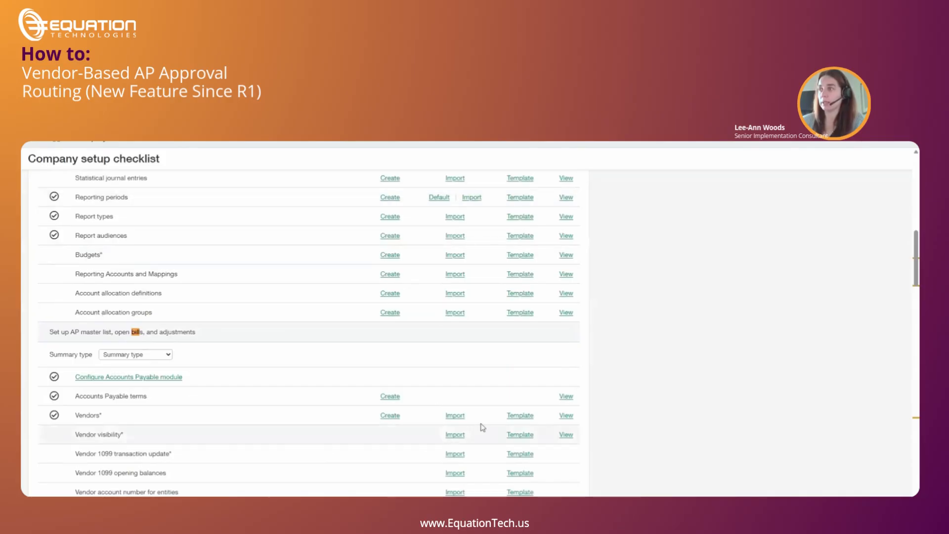
left_click(525, 415)
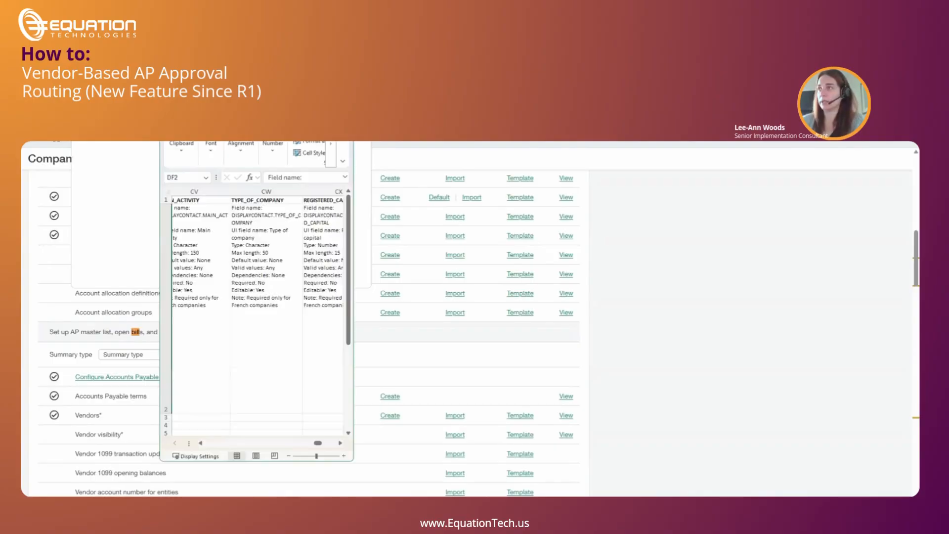
key("super+Up")
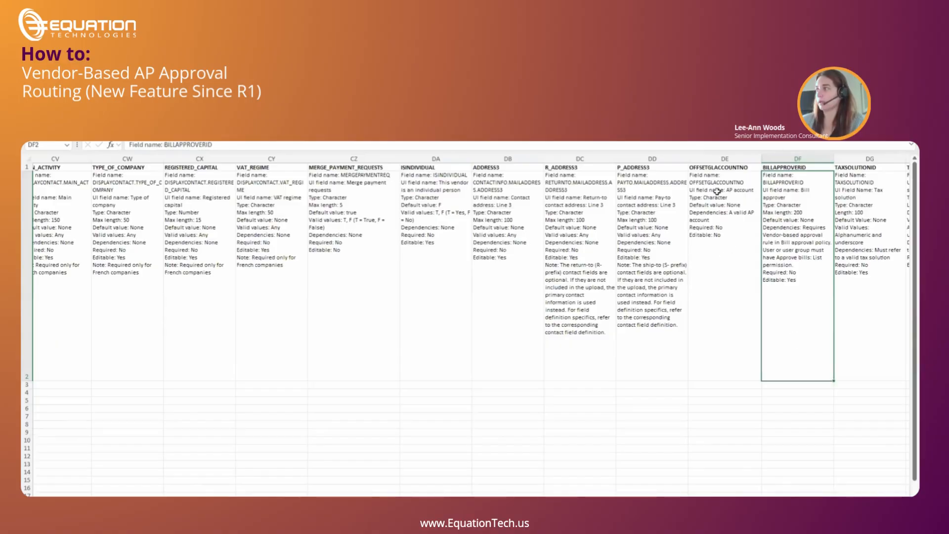
Delete the columns from PARENT_ID through OFFSETGLACCOUNTNO, between NAME and BILLAPPROVERID, in the vendor import template
left_click(717, 192)
left_click(778, 168)
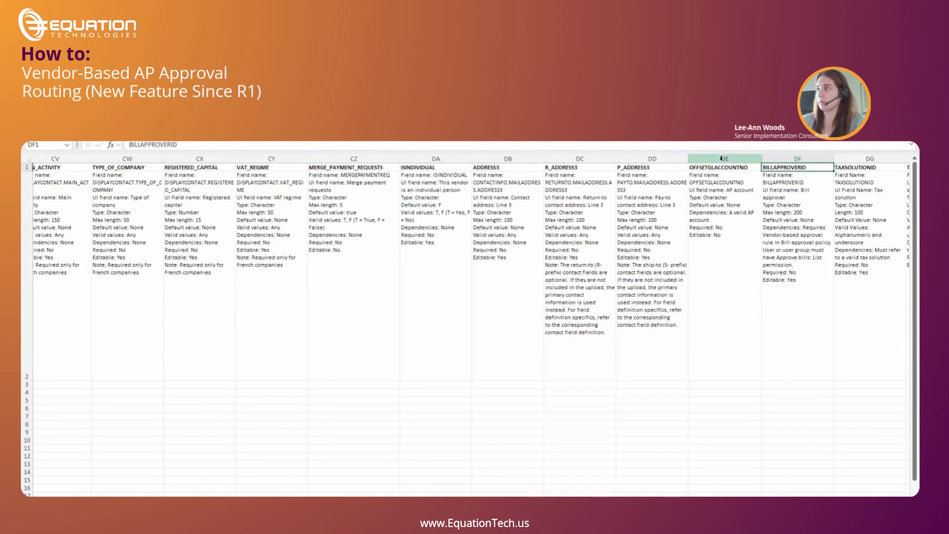
left_click_drag(721, 160, 245, 175)
right_click(263, 199)
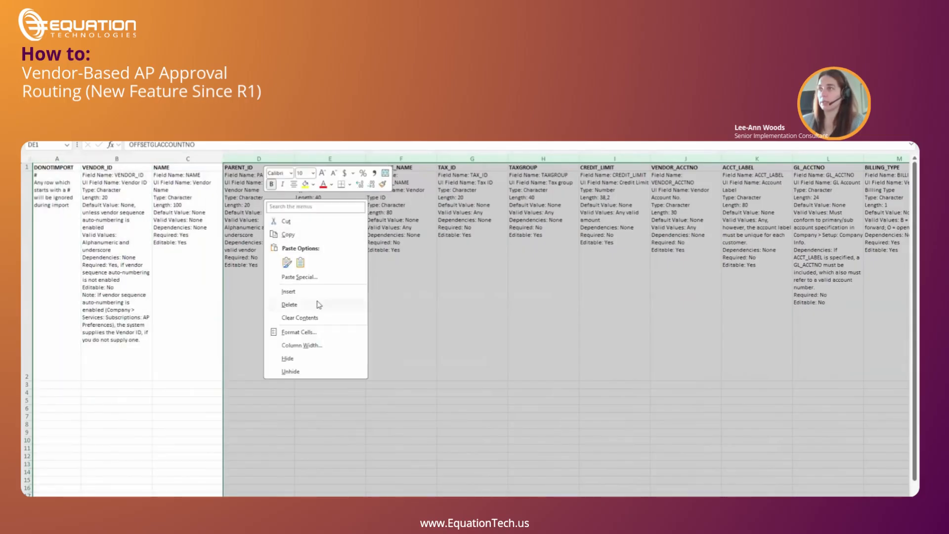
left_click(318, 304)
Select the columns following BILLAPPROVERID in the vendor import template, and return to the vendor report's results
left_click(421, 178)
left_click_drag(348, 158, 544, 222)
right_click(539, 360)
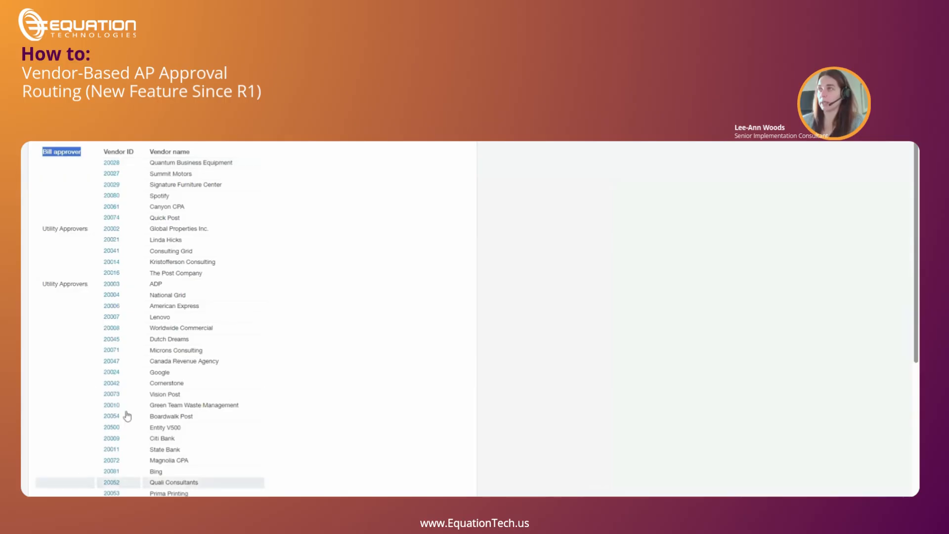
left_click(472, 496)
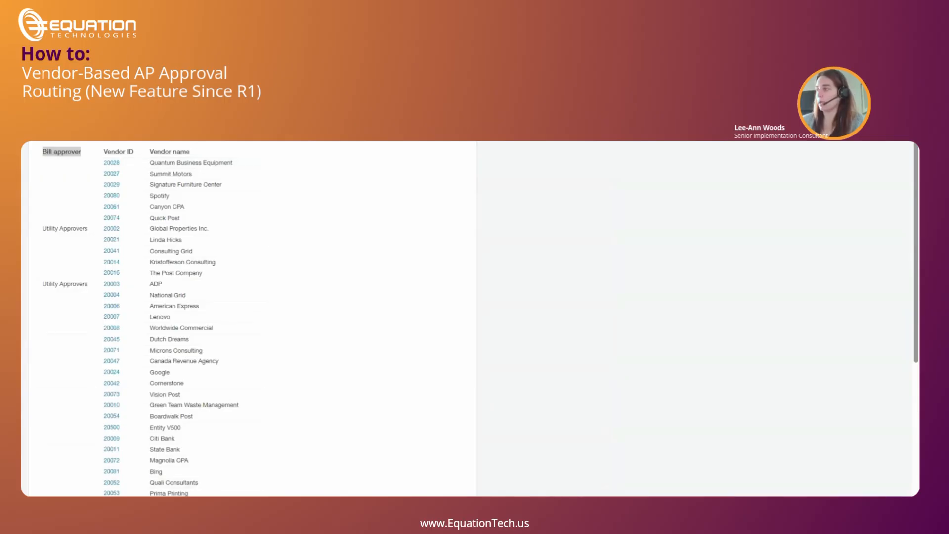
Show the Excel vendor import template beside the vendor report, widened to include BILLAPPROVERID, select cell D3, and return to the company setup checklist
left_click(611, 493)
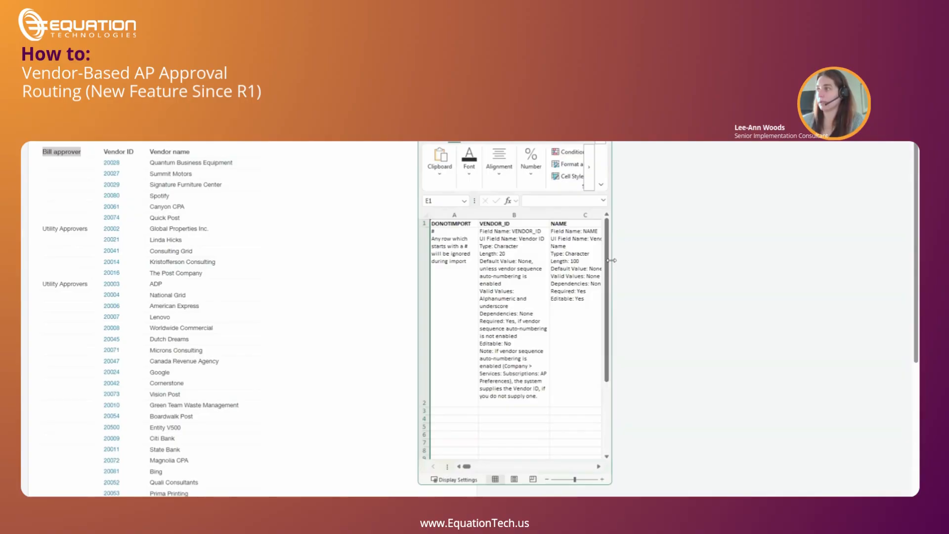
left_click_drag(612, 260, 759, 261)
left_click_drag(640, 417, 638, 440)
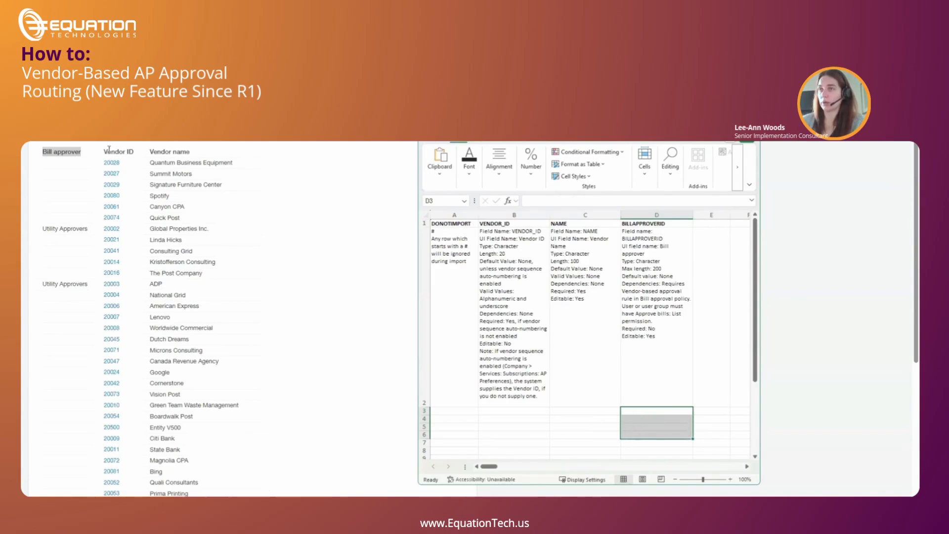
left_click(674, 413)
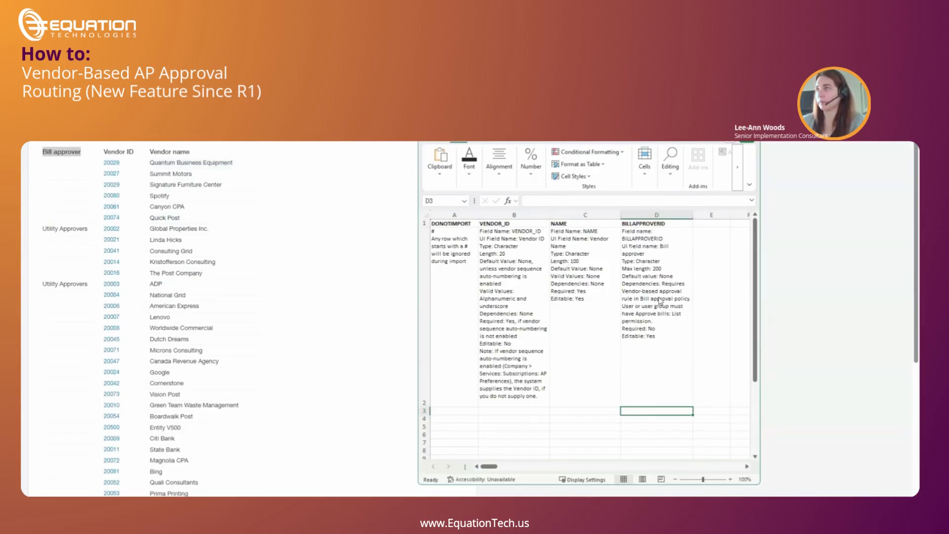
key("ctrl+s")
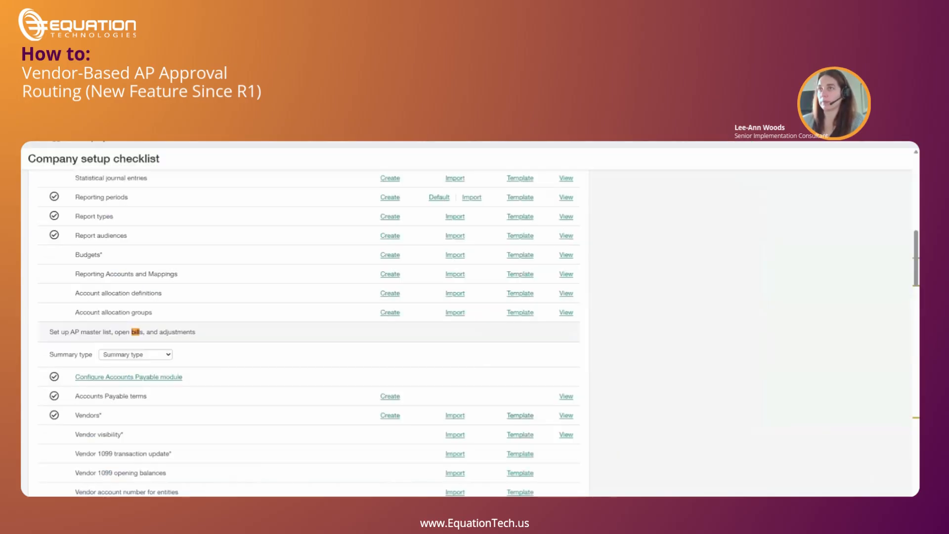
left_click(101, 142)
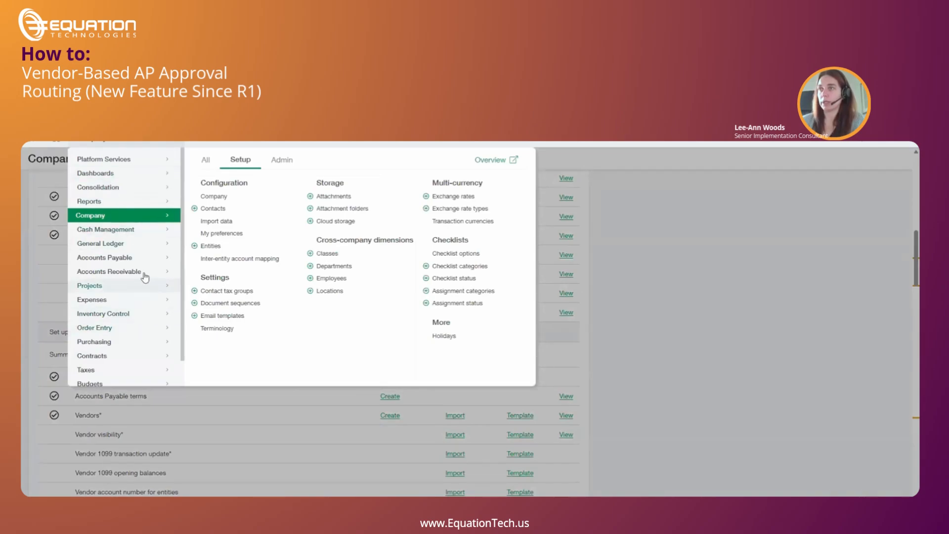
left_click(109, 159)
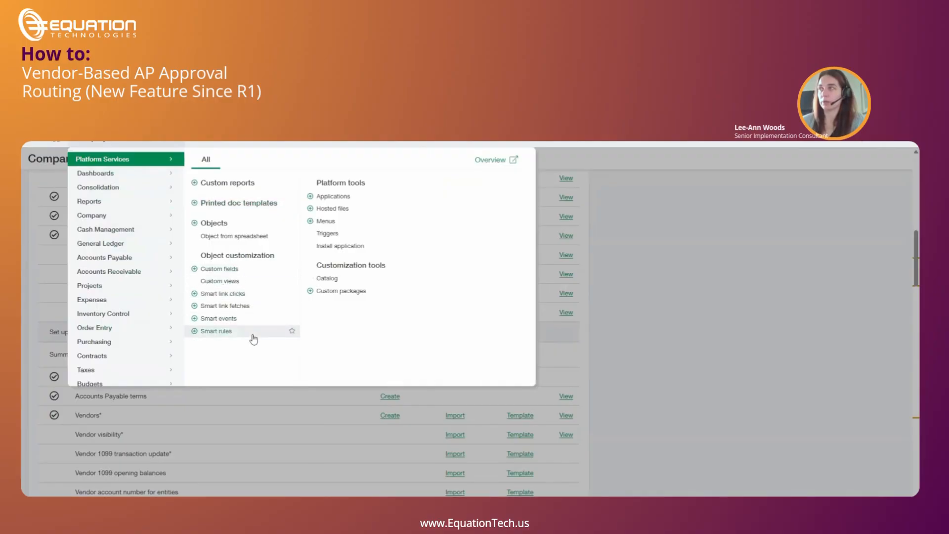
left_click(748, 351)
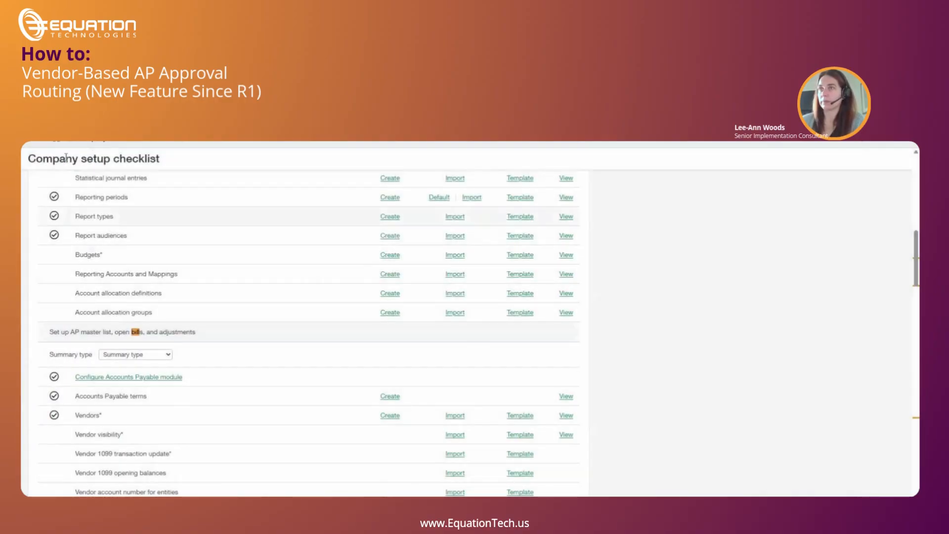